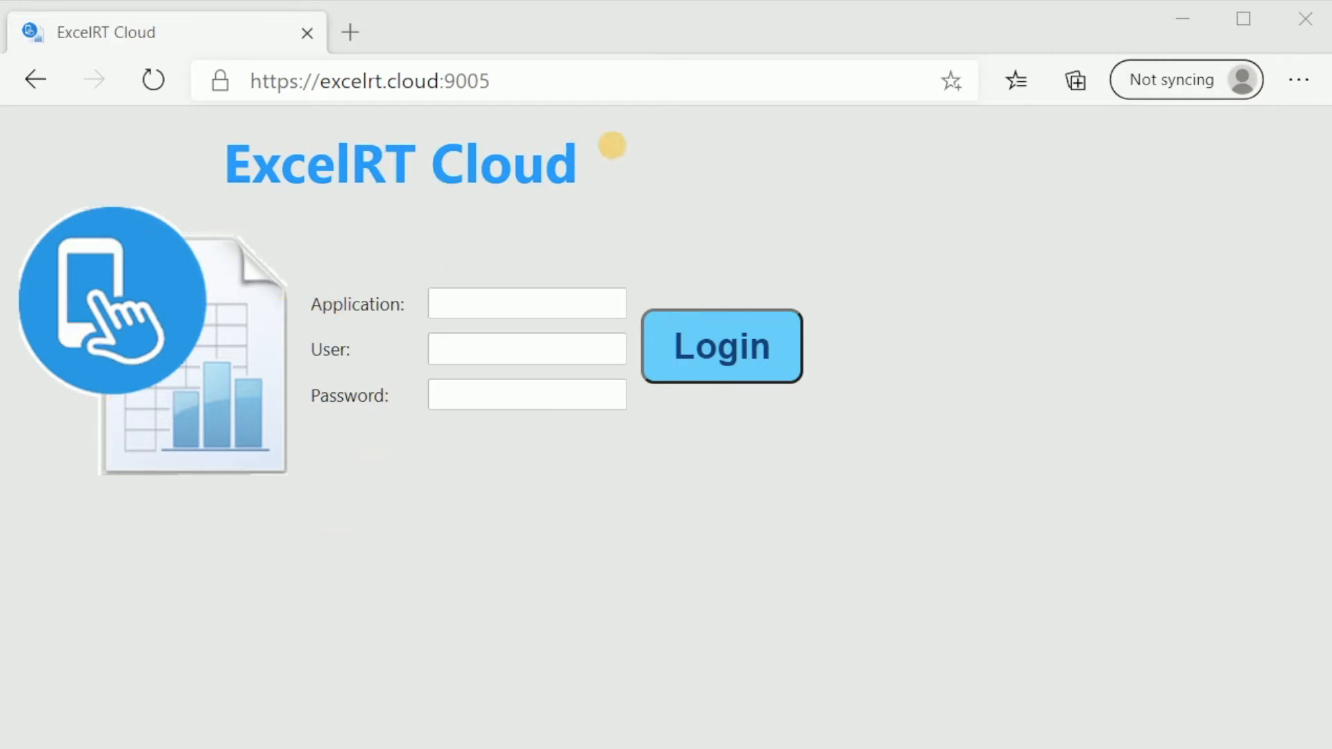
Log in to the 'Quote' application with the account user name and password
left_click(485, 308)
type("Qui")
key("BackSpace")
type("ote")
key("Tab")
type("John")
key("Tab")
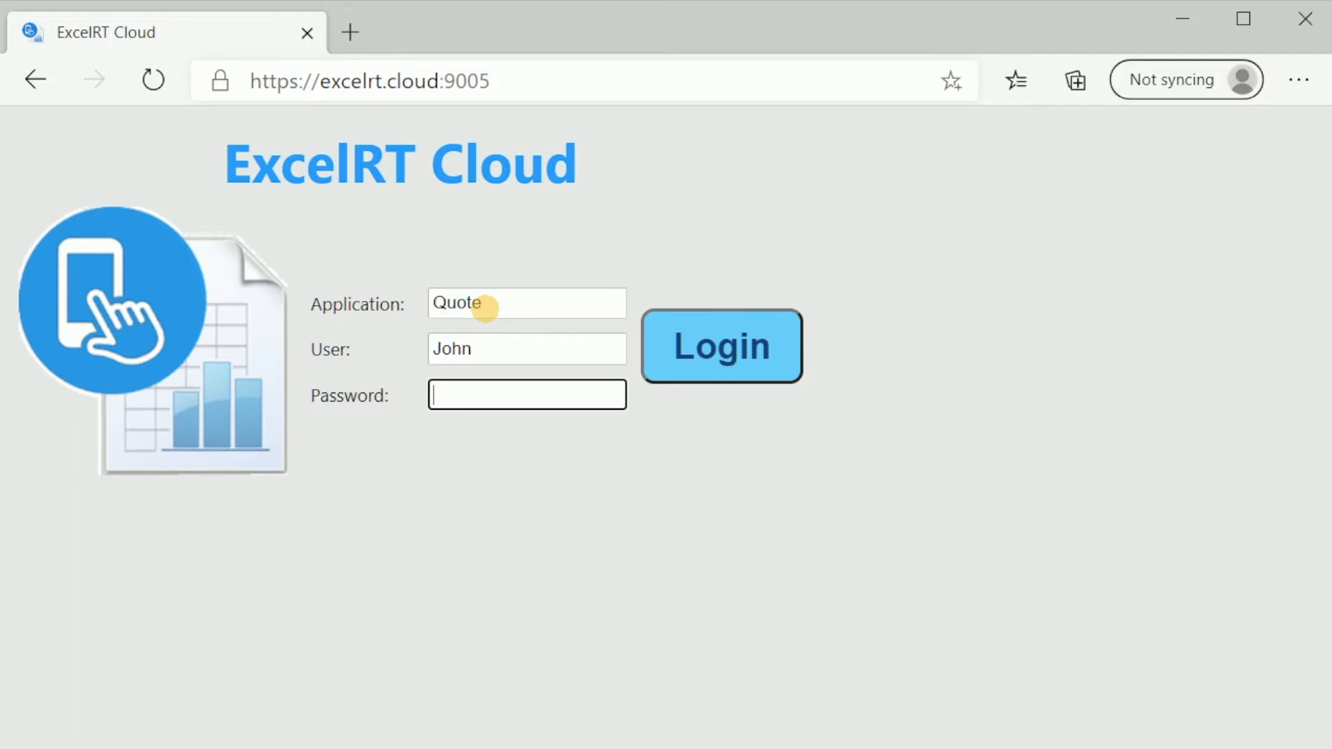
type("•••")
left_click(701, 352)
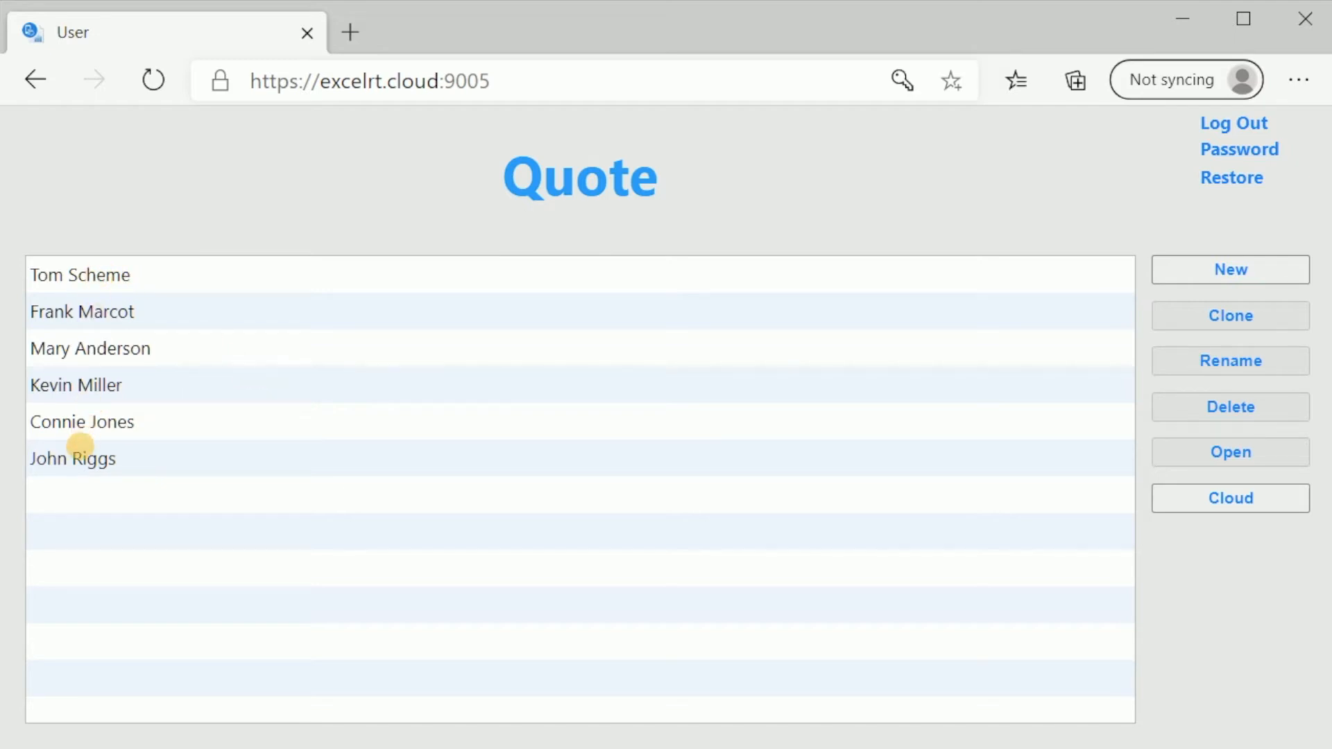
Create a new quote named with the new customer's full name and select it in the list
left_click(1208, 268)
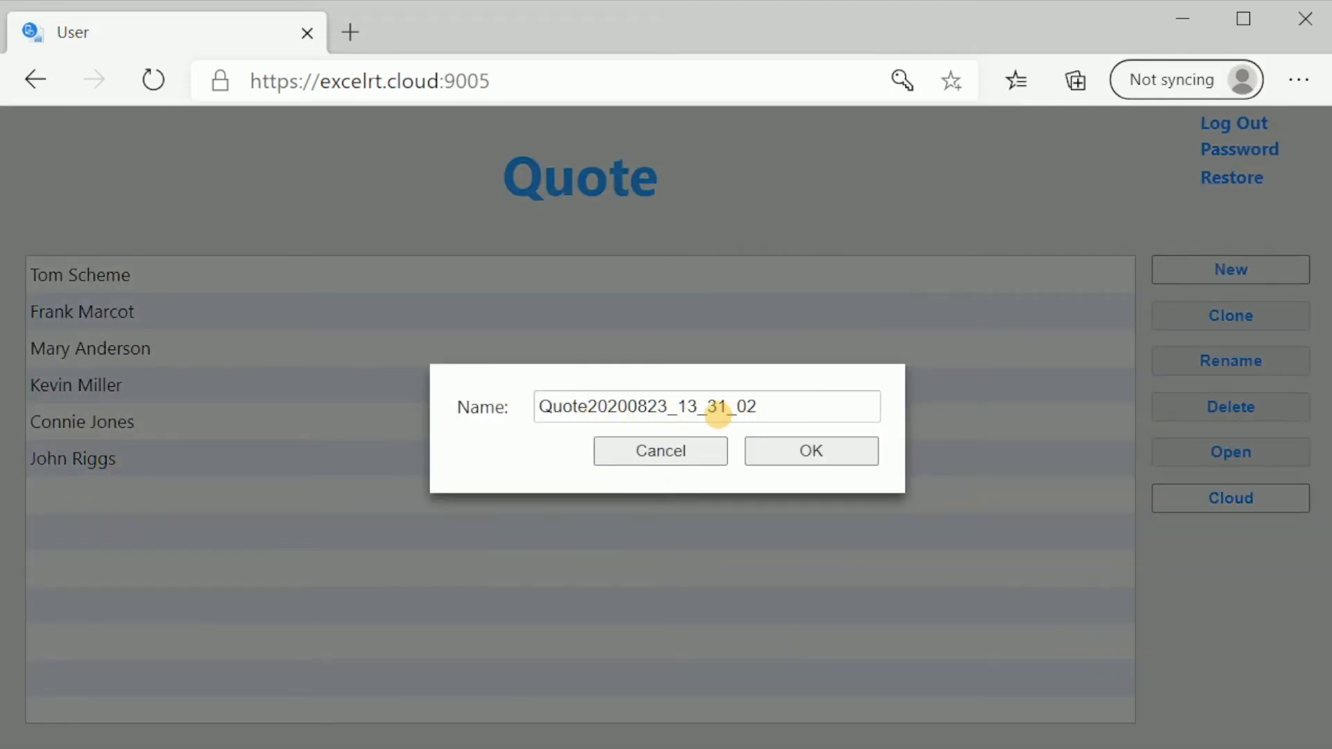
left_click_drag(761, 405, 460, 401)
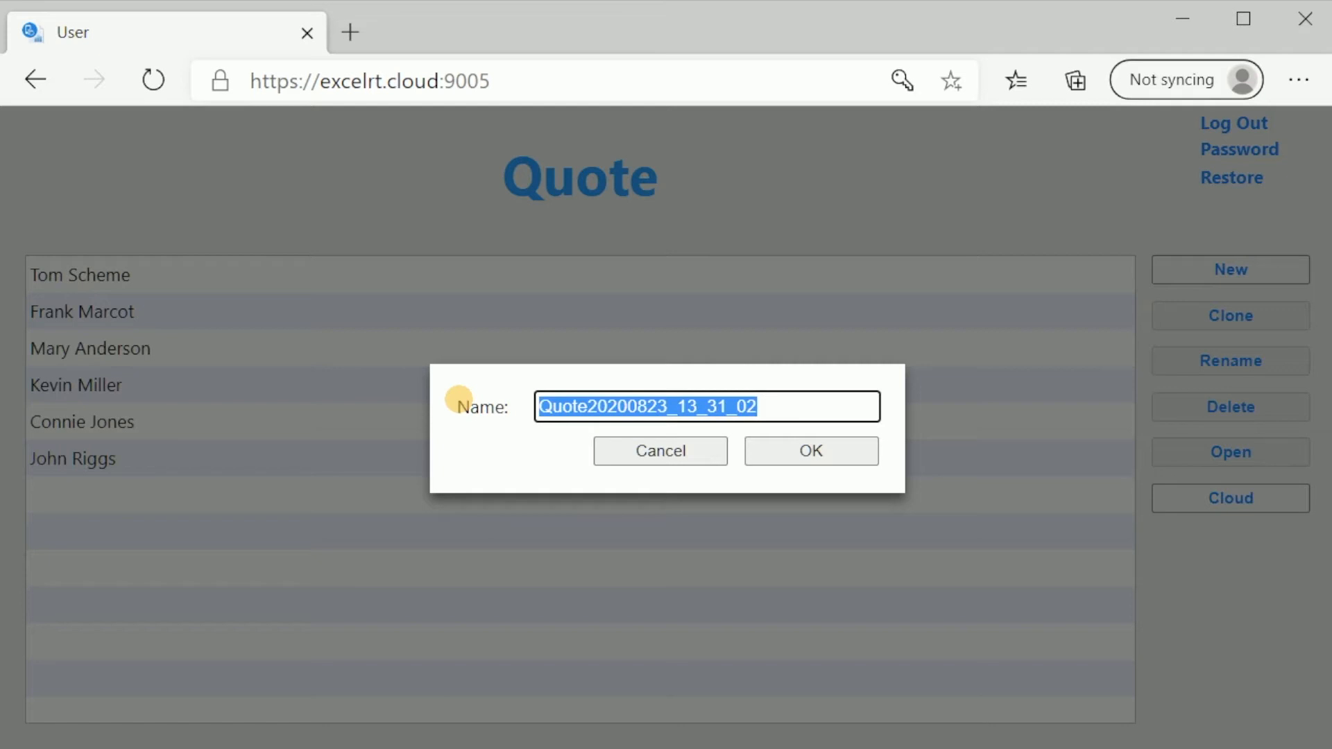
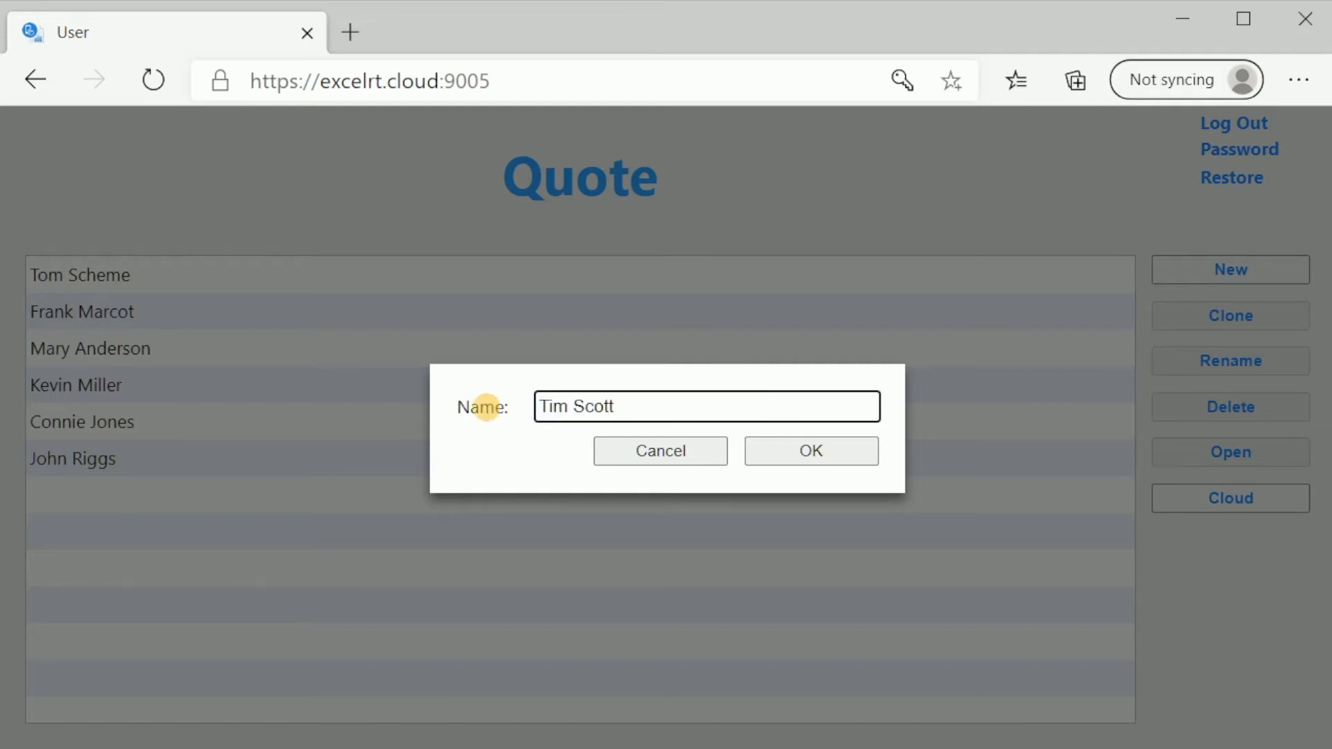
left_click(791, 455)
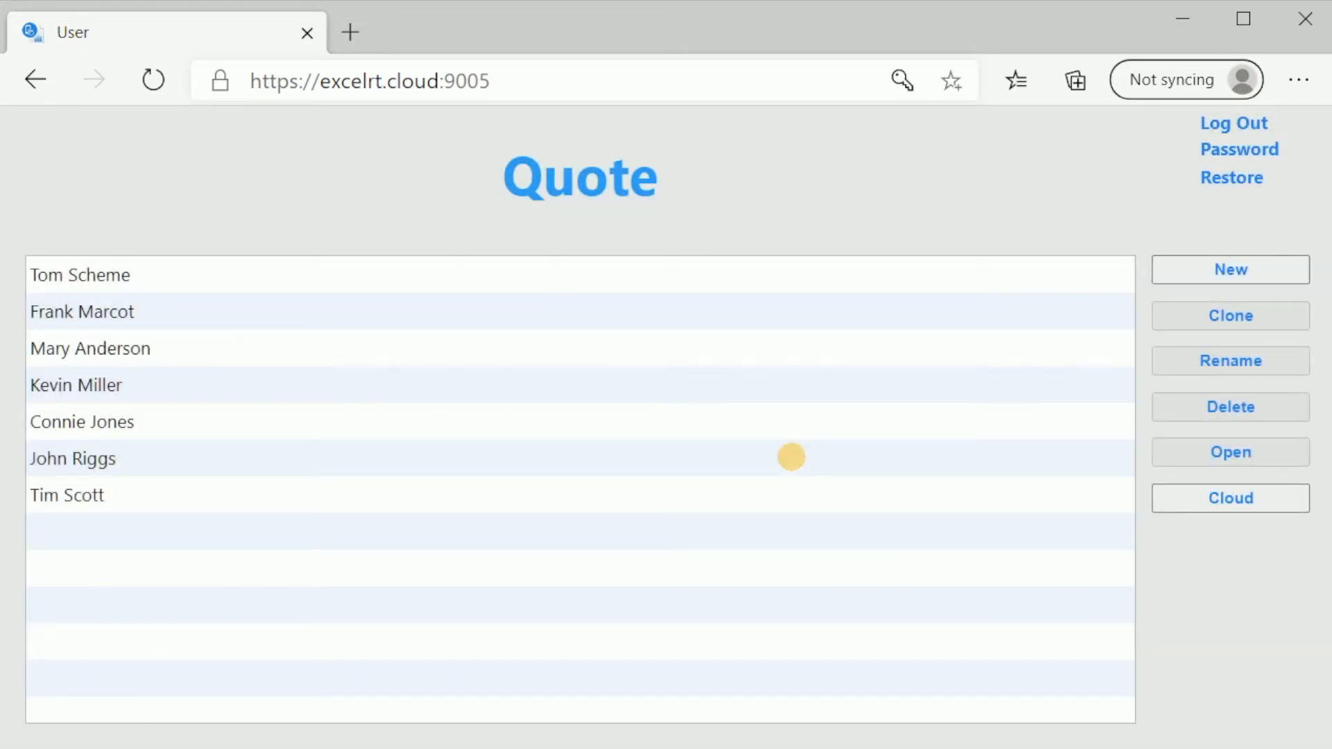
left_click(97, 491)
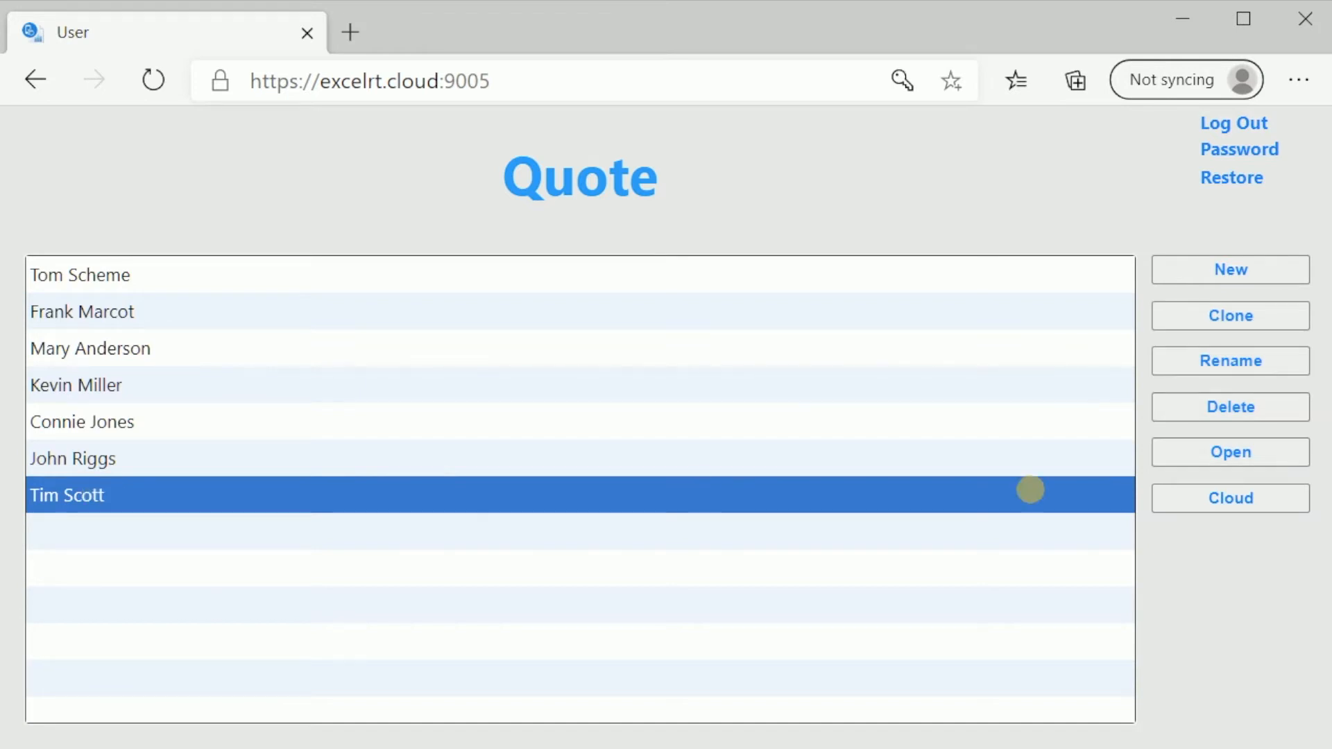
Open the new quote and enter the customer's full name in the Name field
left_click(1242, 455)
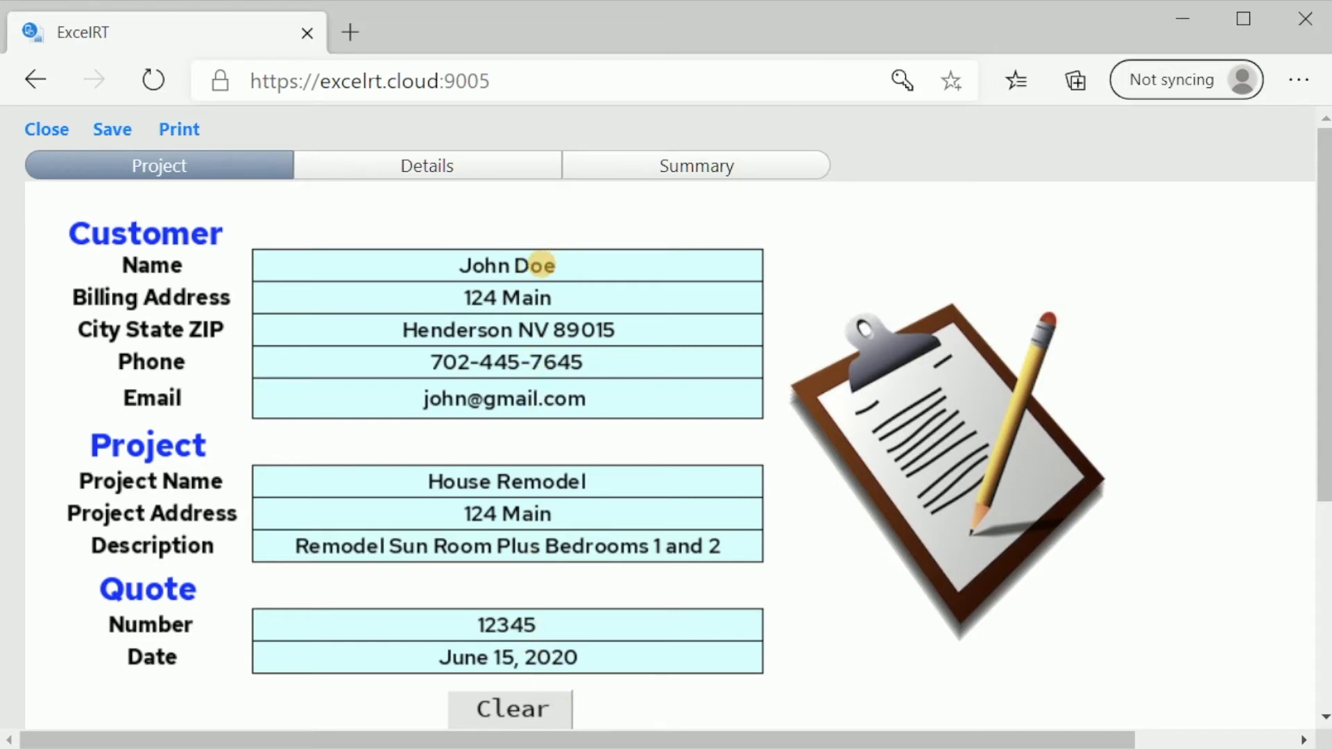
left_click(532, 265)
key("BackSpace")
key("BackSpace")
key("BackSpace")
key("BackSpace")
key("BackSpace")
key("BackSpace")
key("BackSpace")
key("BackSpace")
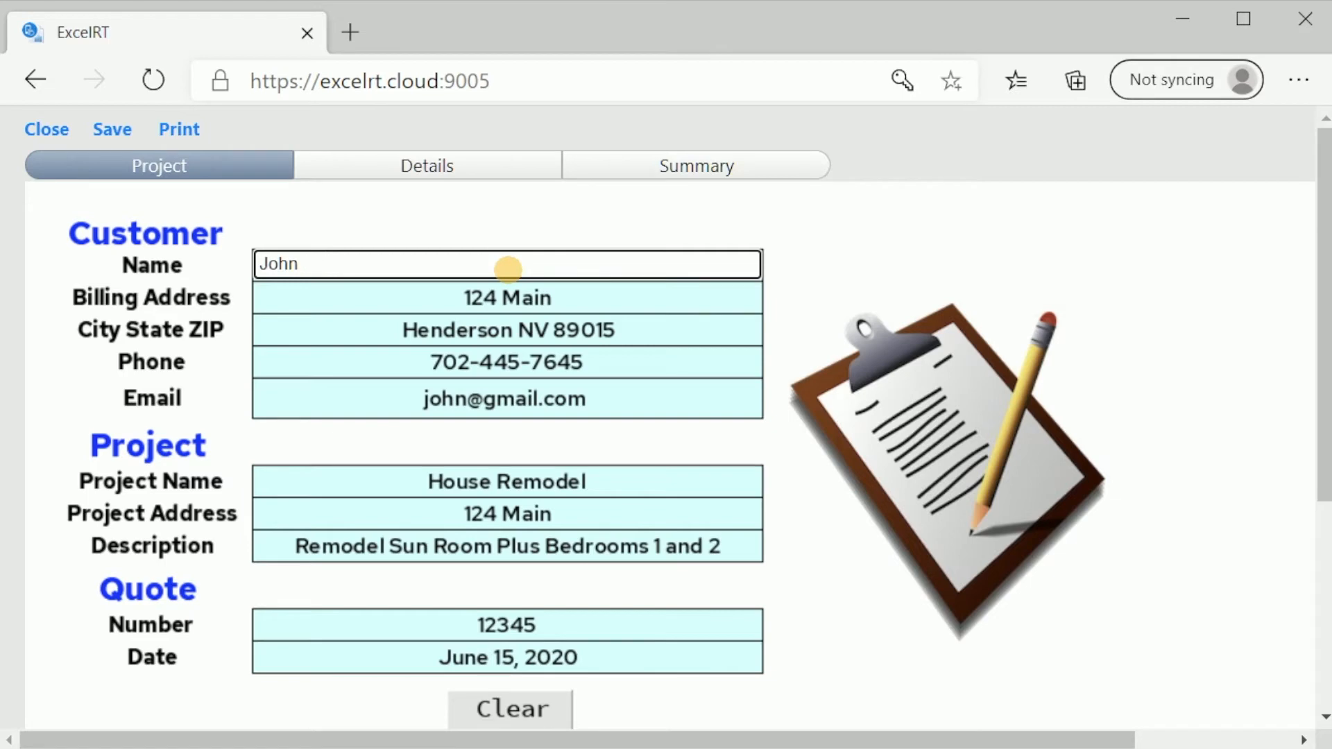
key("Tab")
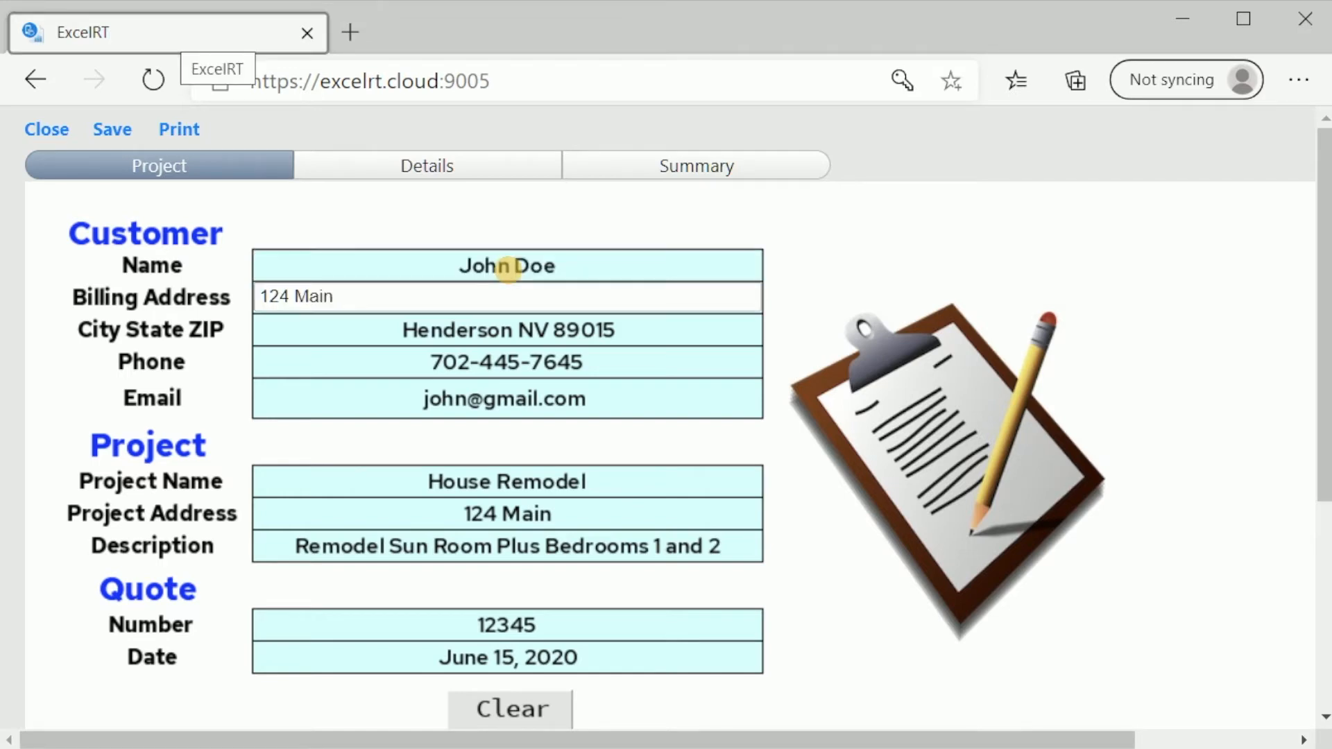
Change the billing street suffix to 'Str', keep City State ZIP, and view Details
left_click(467, 297)
type("Str")
key("Tab")
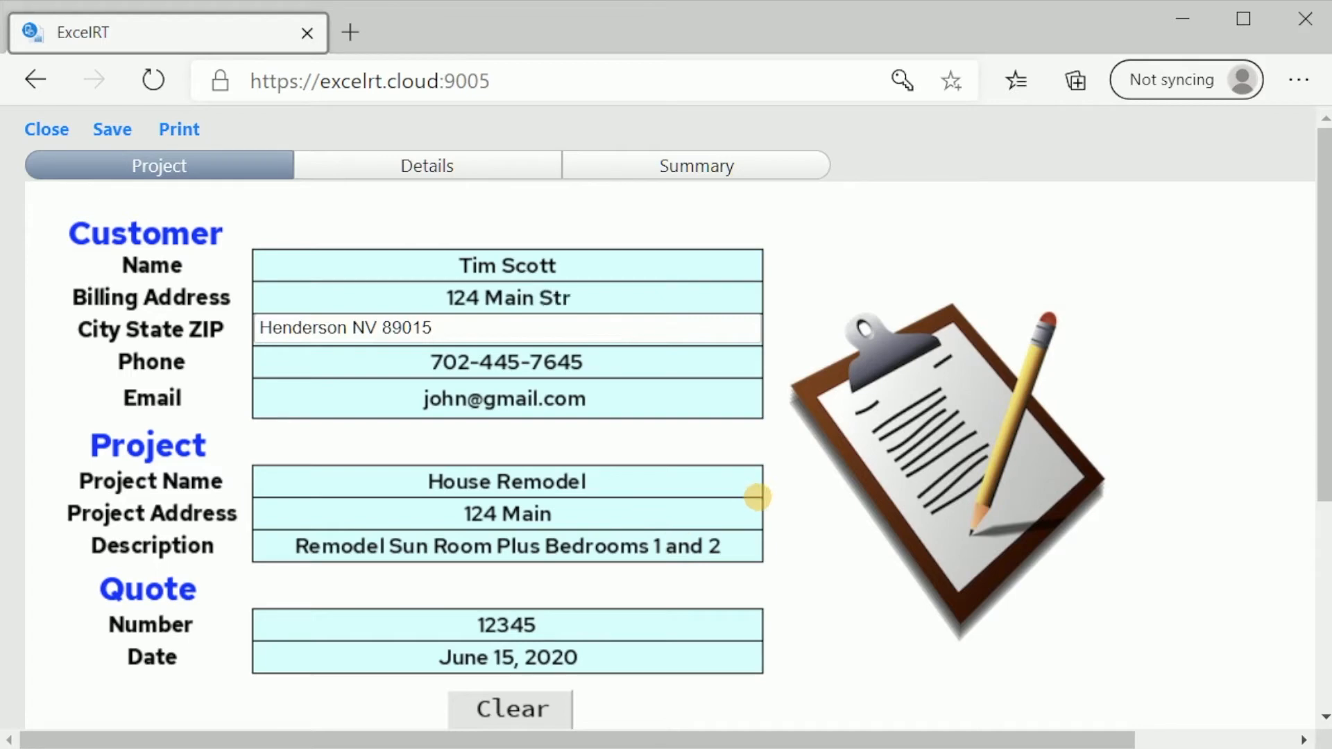
key("Tab")
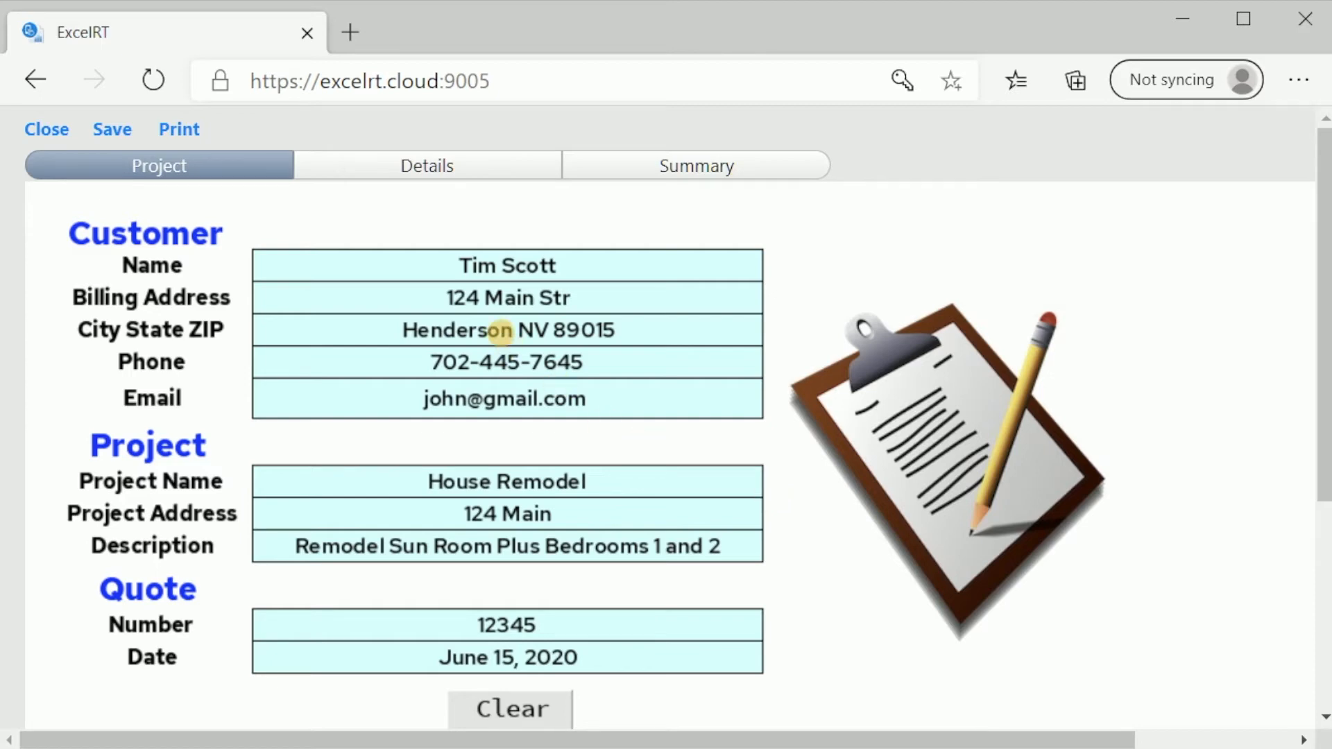
left_click(436, 168)
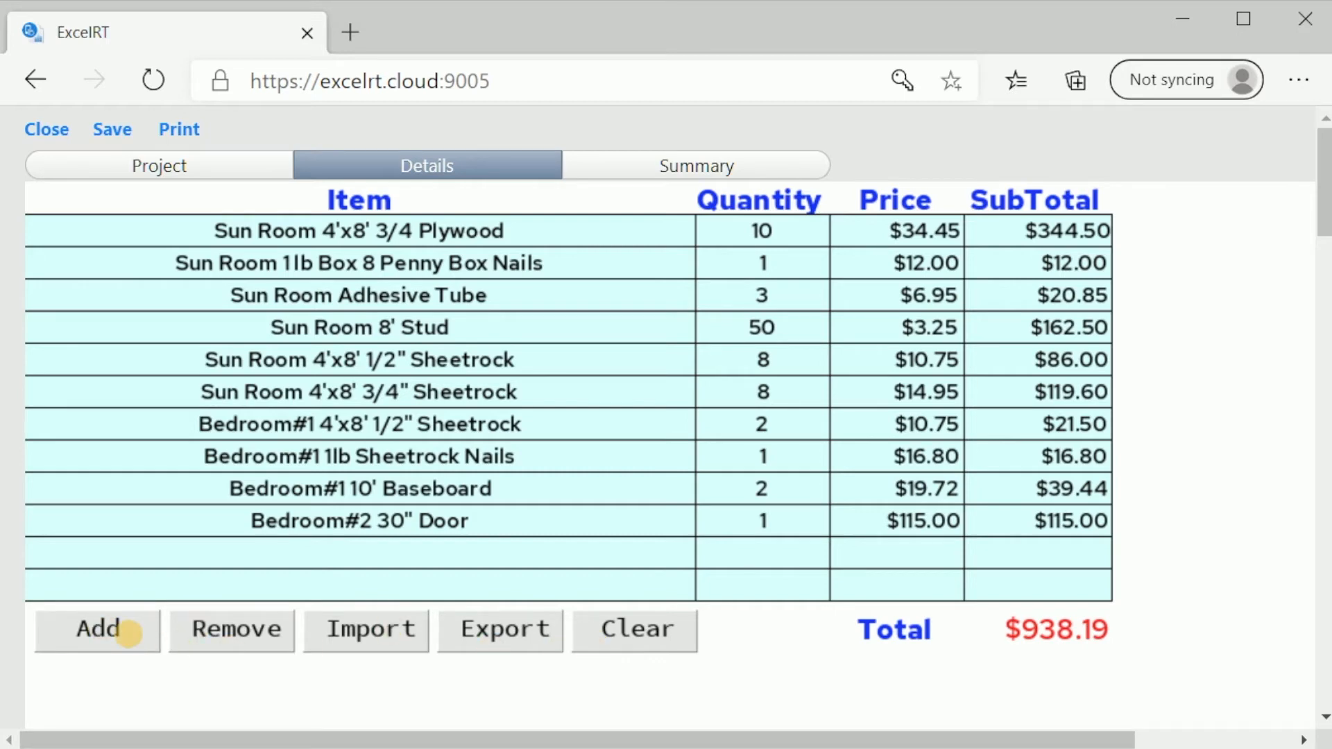
Add an empty row to the line-item table and remove it, keeping the $938.19 total
left_click(128, 632)
left_click(145, 631)
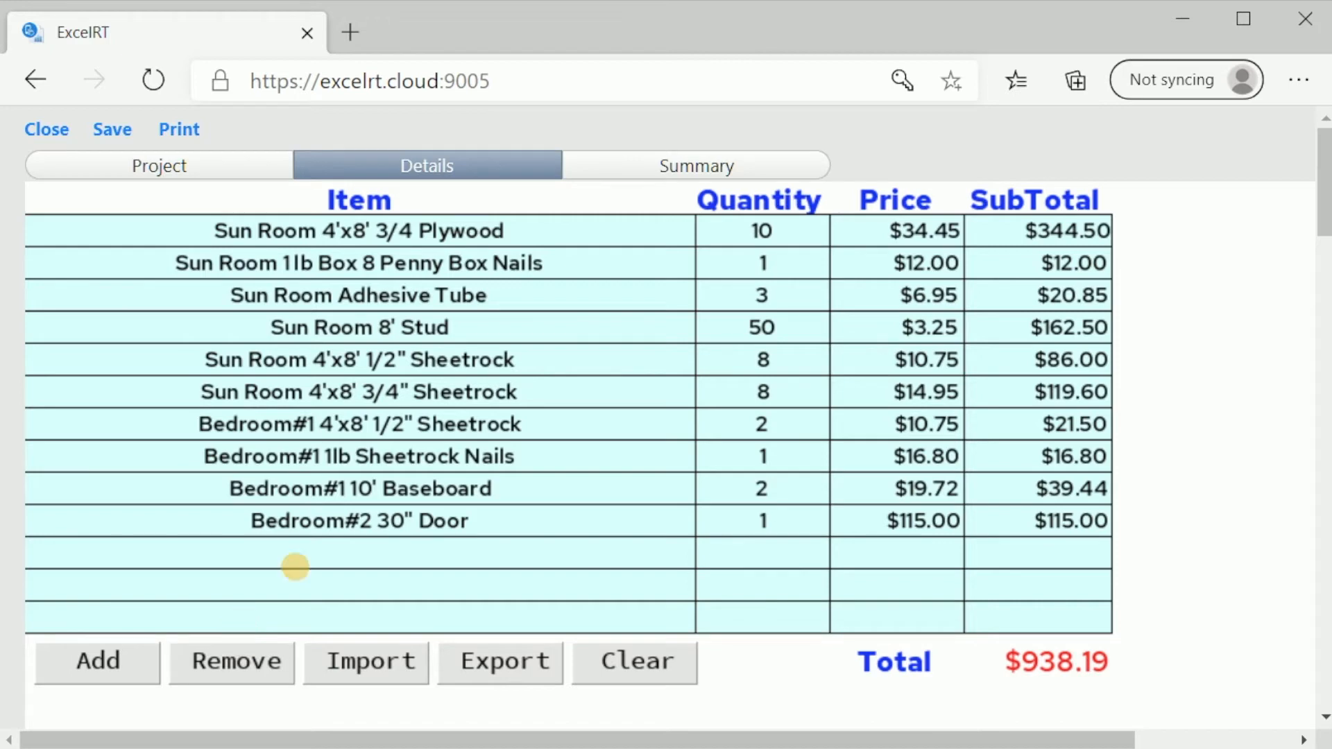
left_click(222, 666)
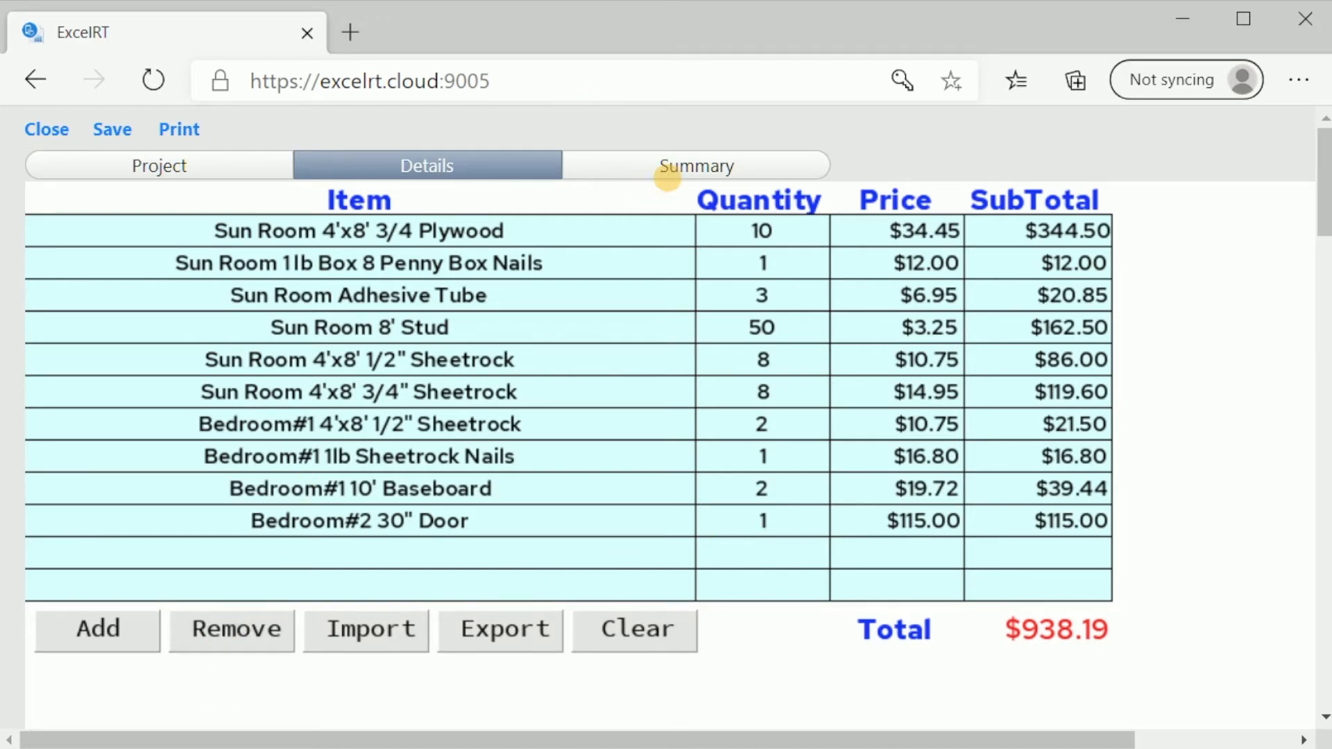
Show the quote Summary and bring up the company logo upload prompt
left_click(668, 166)
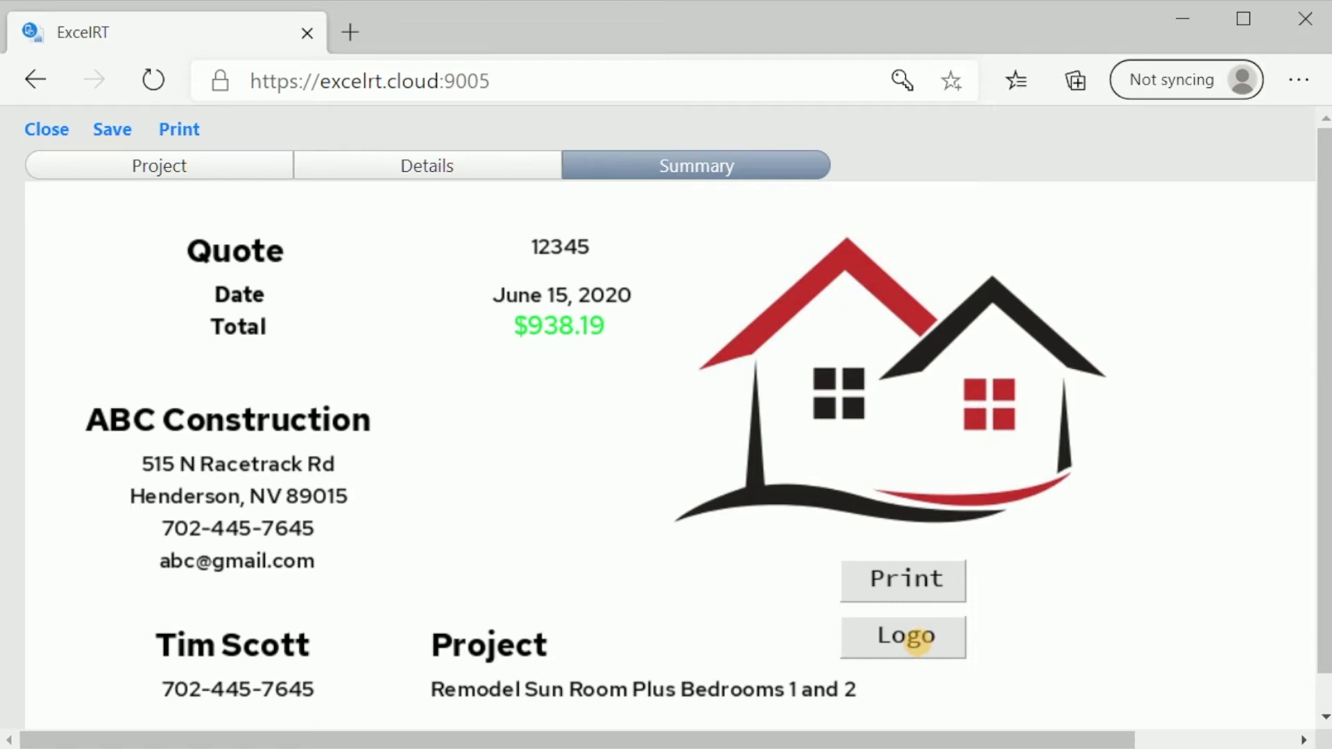
left_click(918, 640)
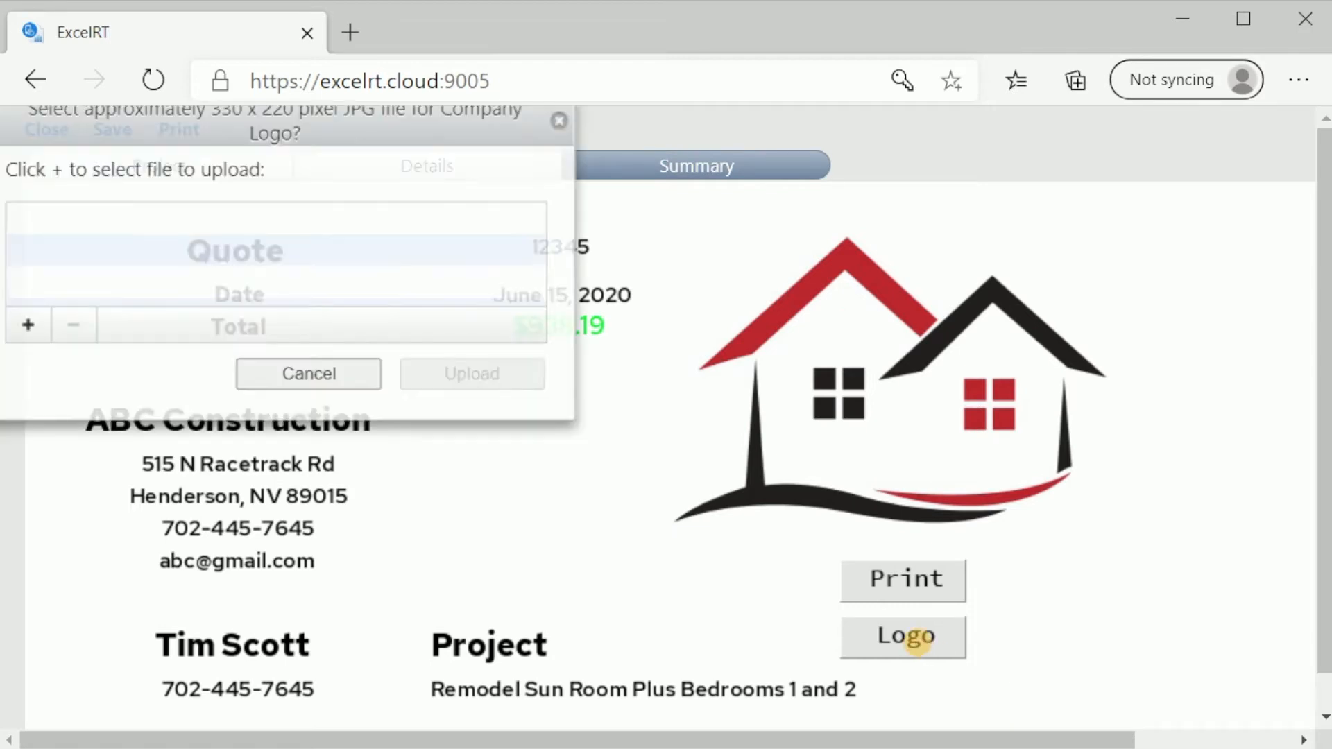
Upload Landscape_Logo.jpg as the company logo, then return to the Project page
left_click(46, 318)
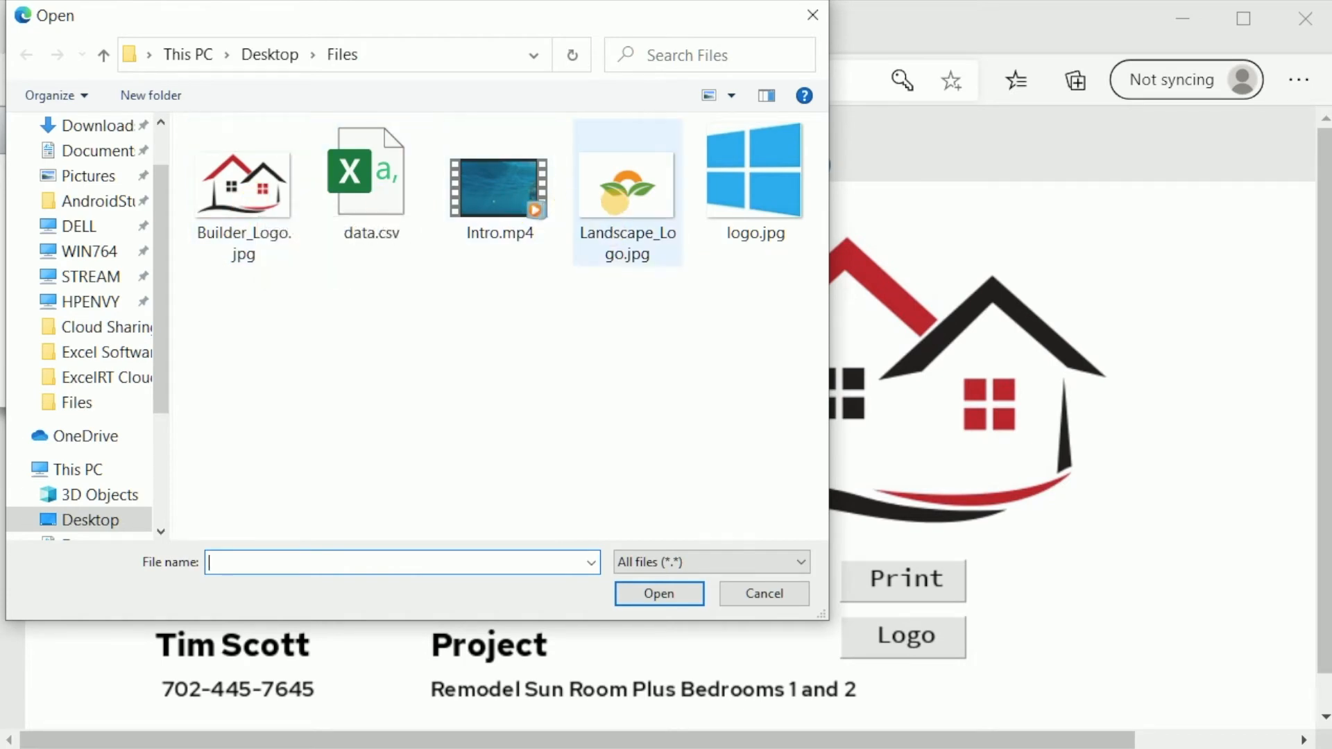
double_click(615, 201)
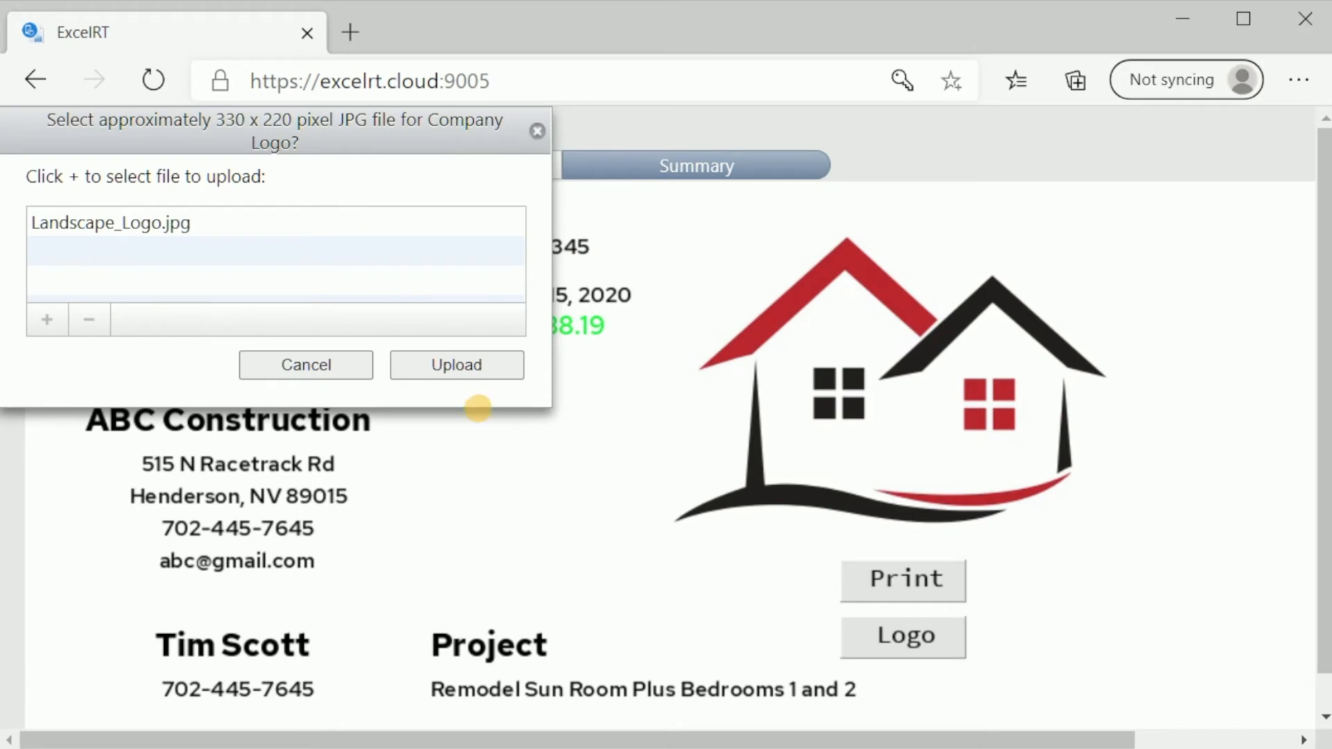
left_click(457, 365)
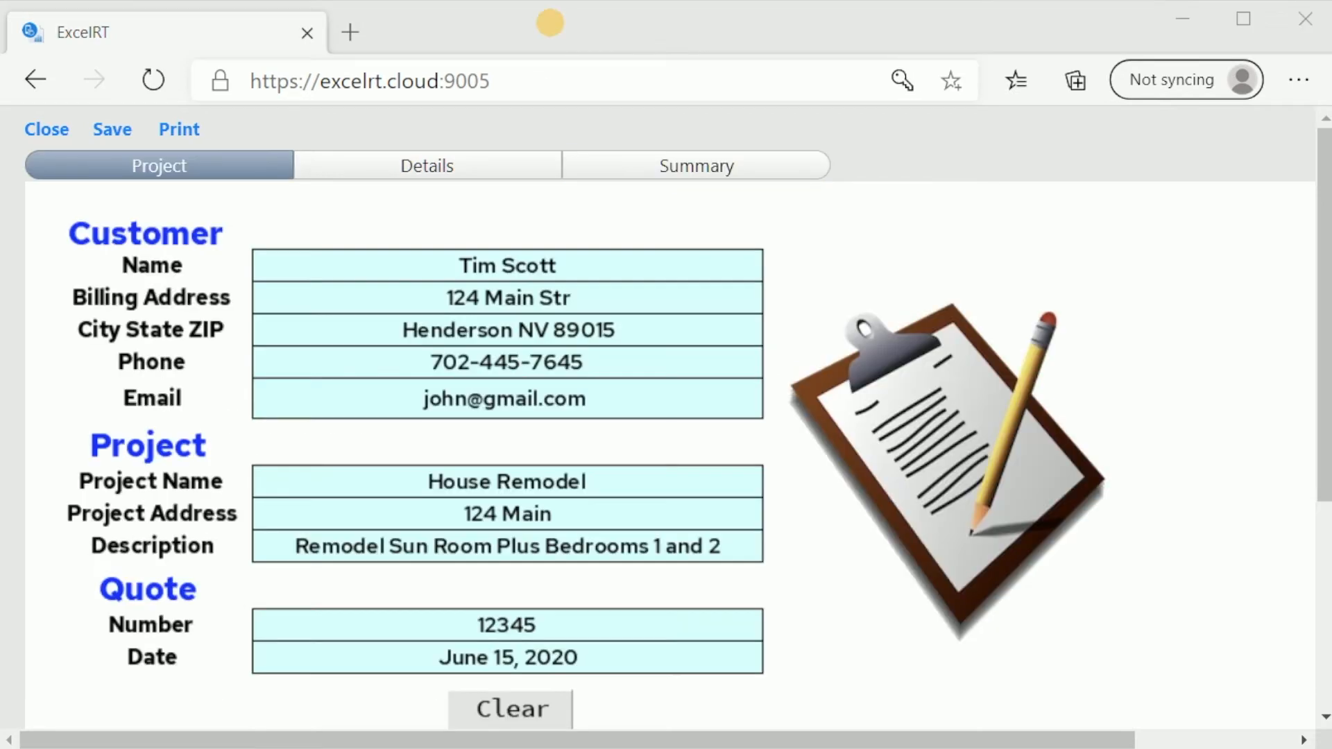
left_click(550, 23)
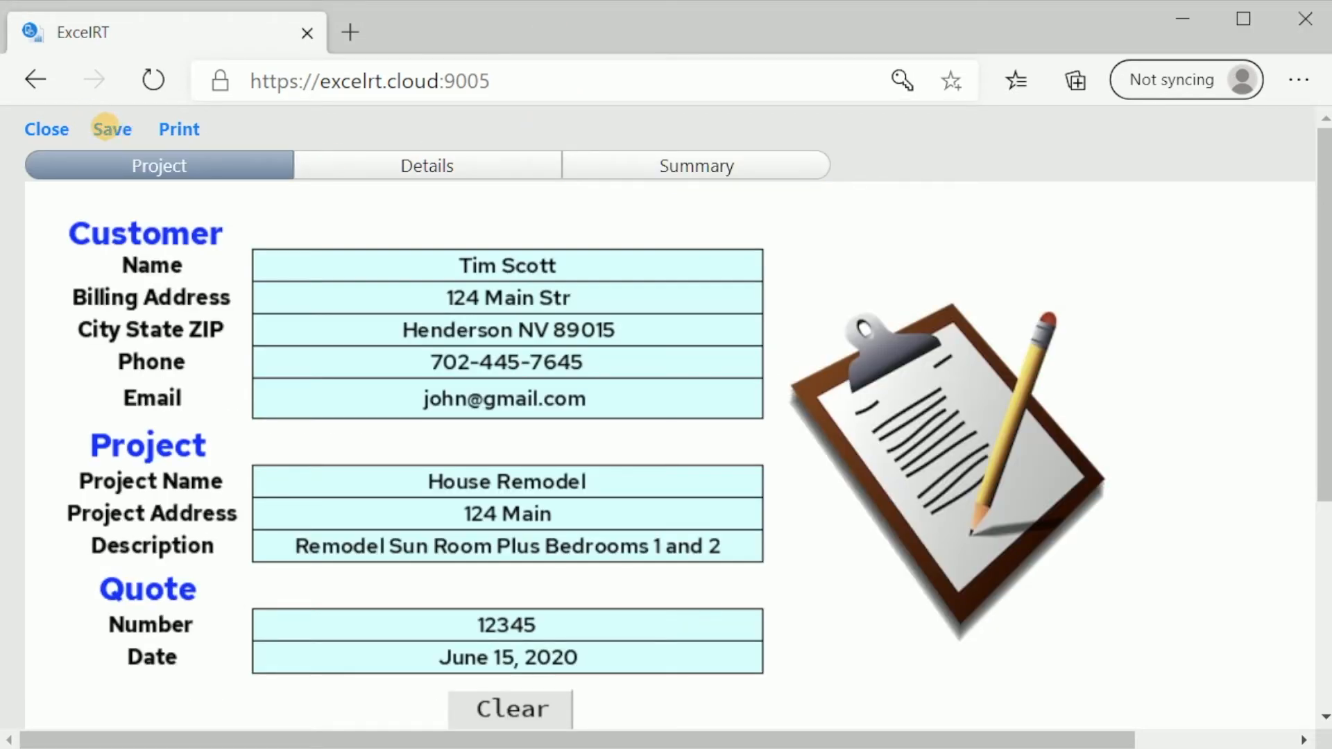
left_click_drag(1055, 737, 1256, 737)
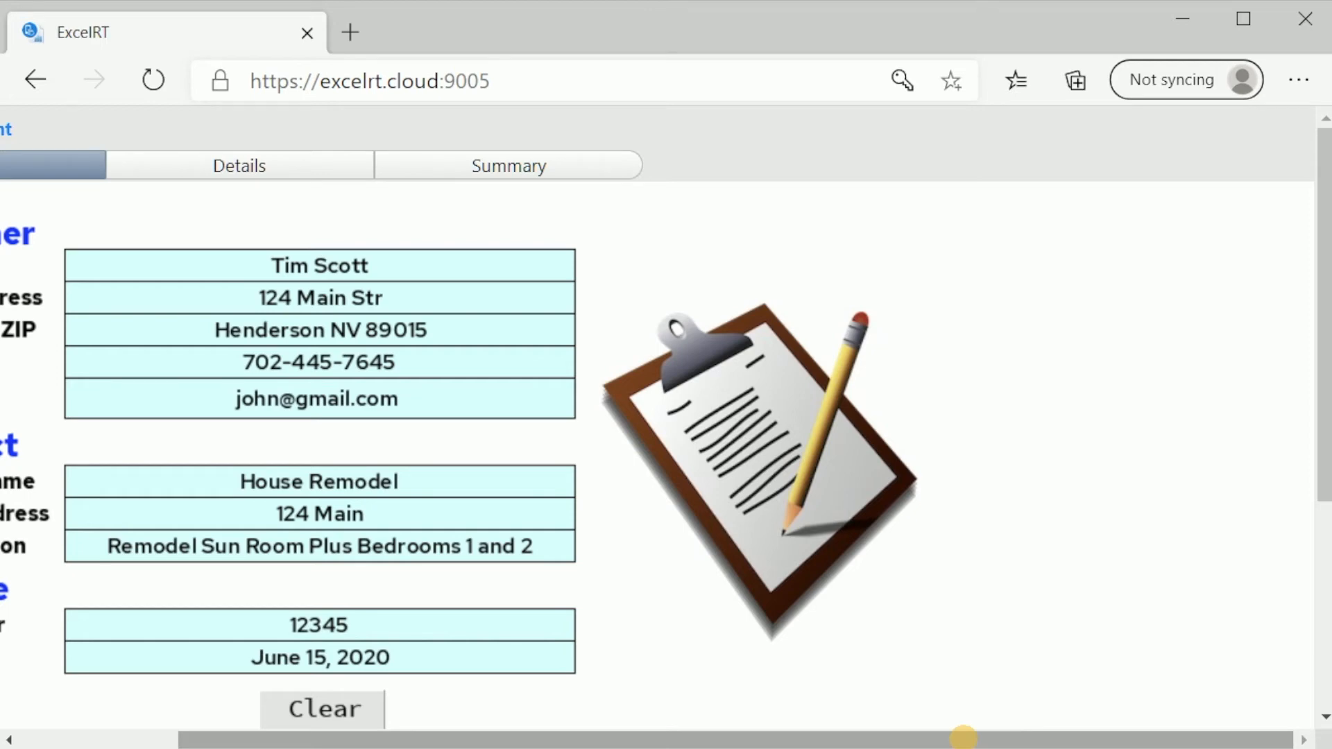
left_click_drag(964, 737, 767, 737)
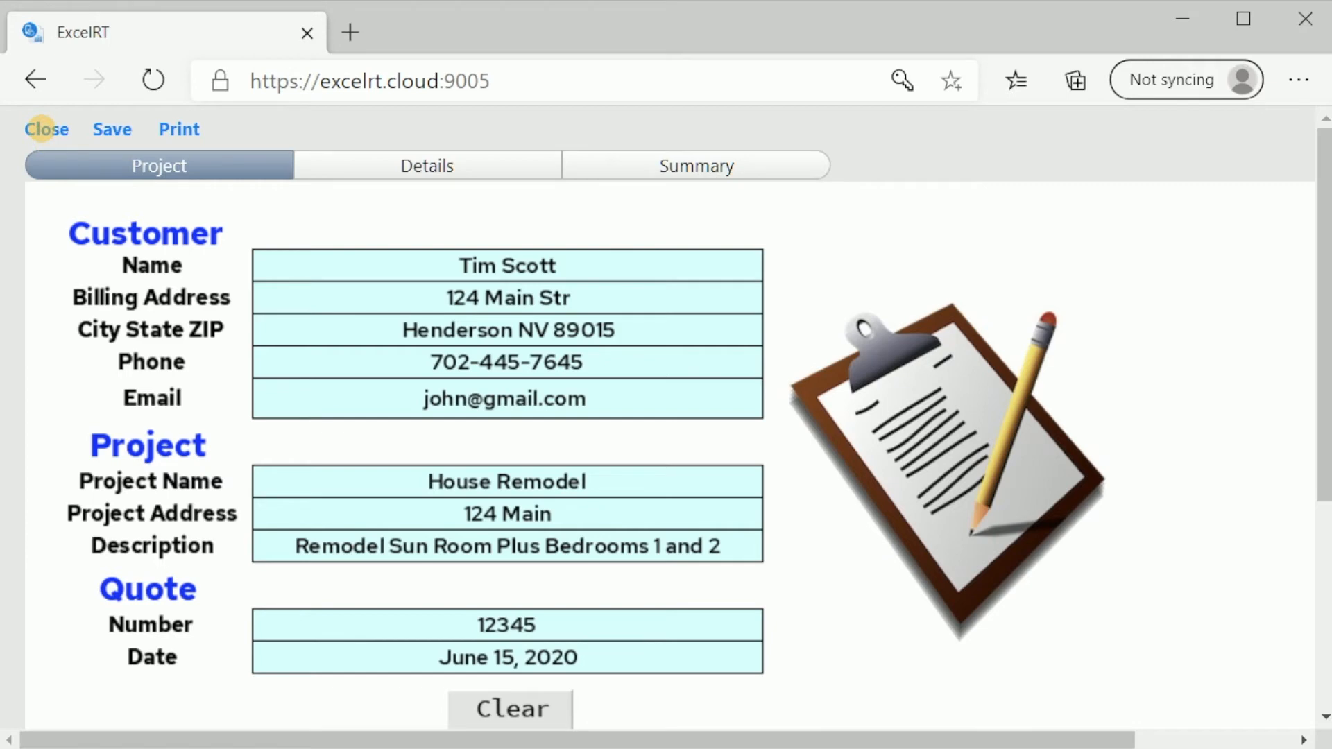
Close the quote form to get back to the Quote list
left_click(42, 128)
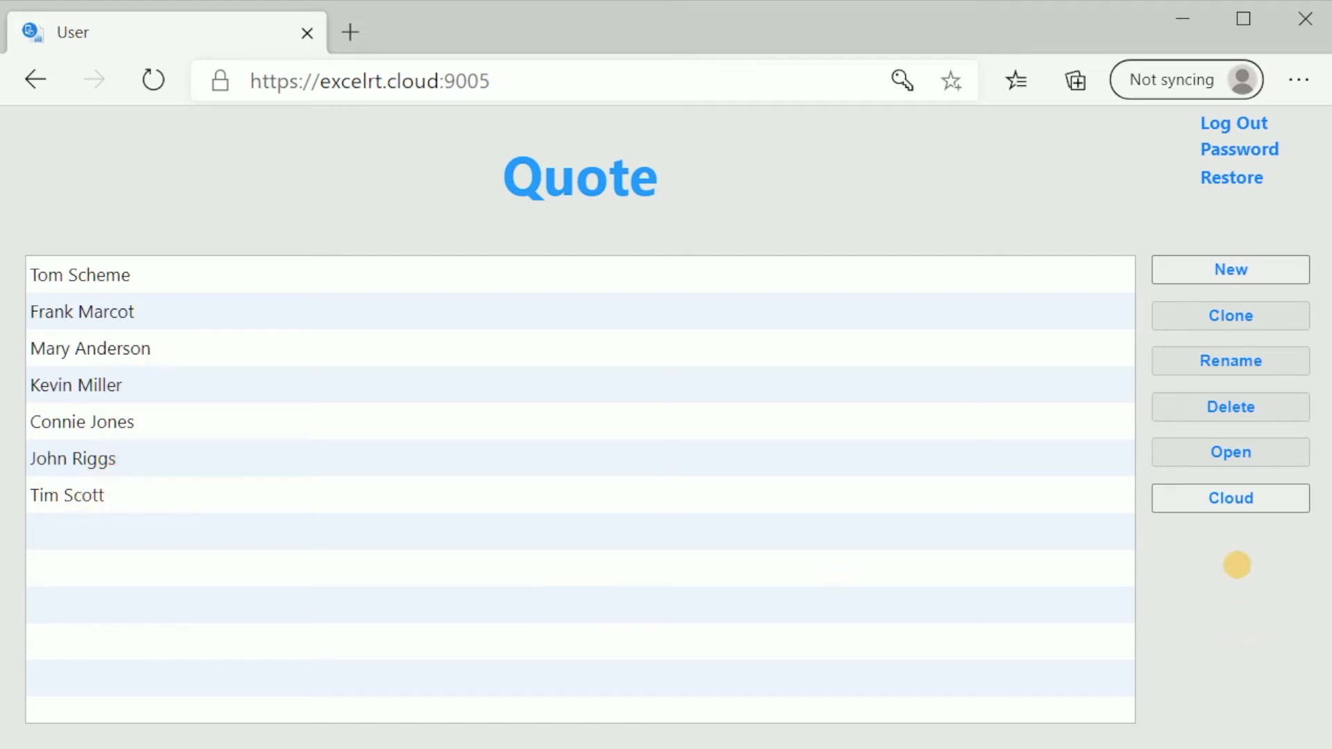
Upload the newest customer's quote to cloud storage
left_click(97, 491)
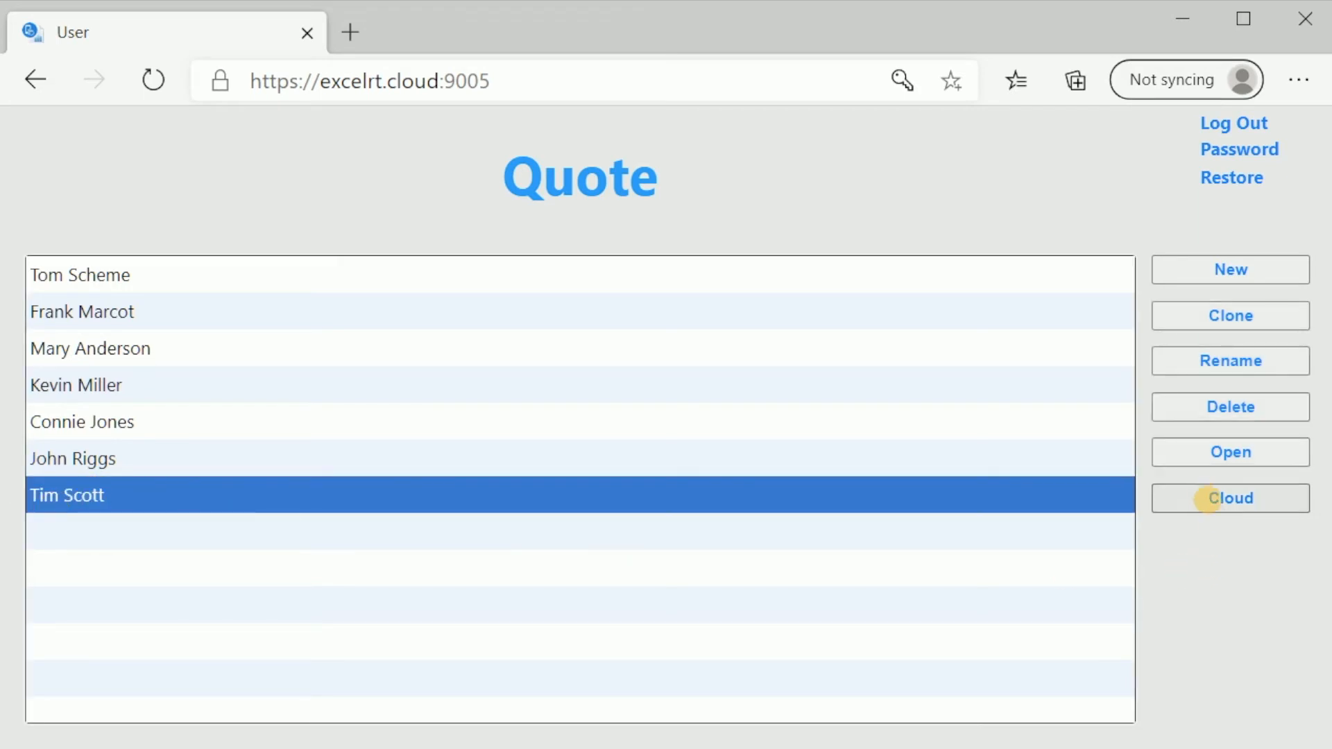
left_click(1206, 497)
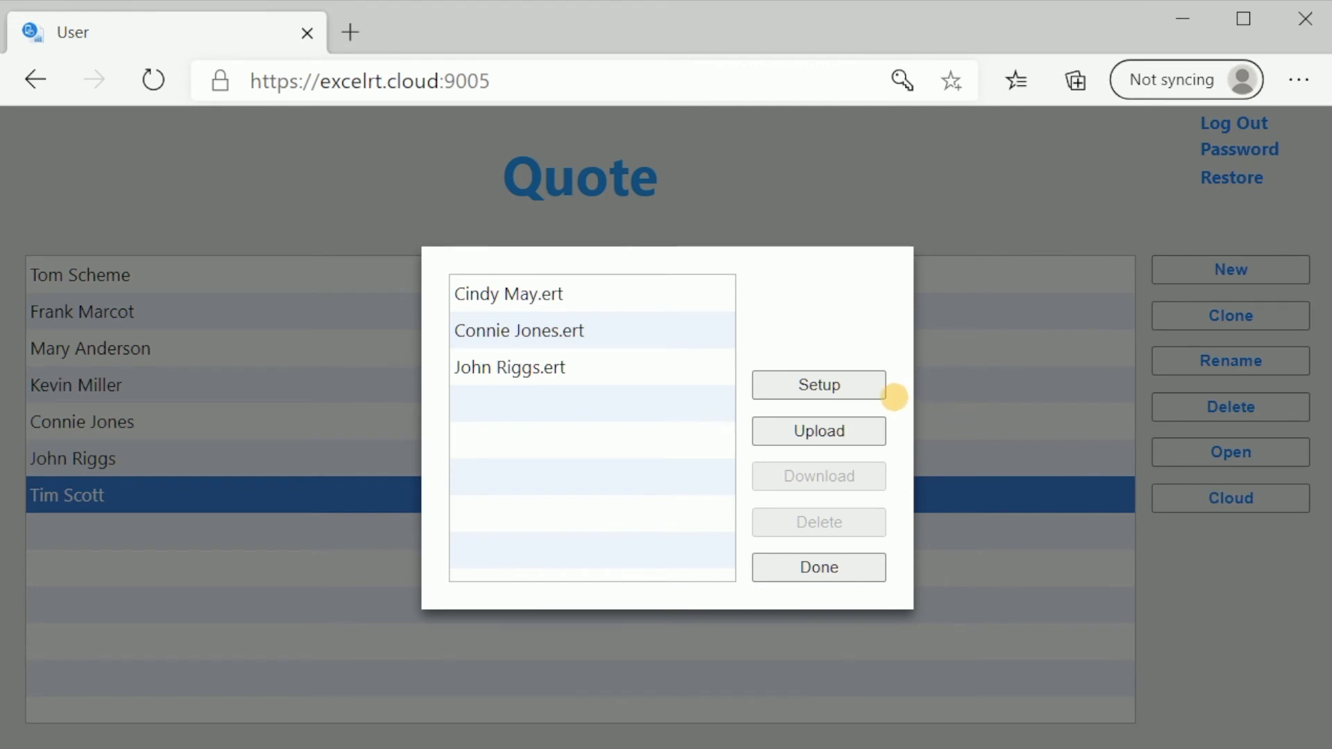
left_click(802, 434)
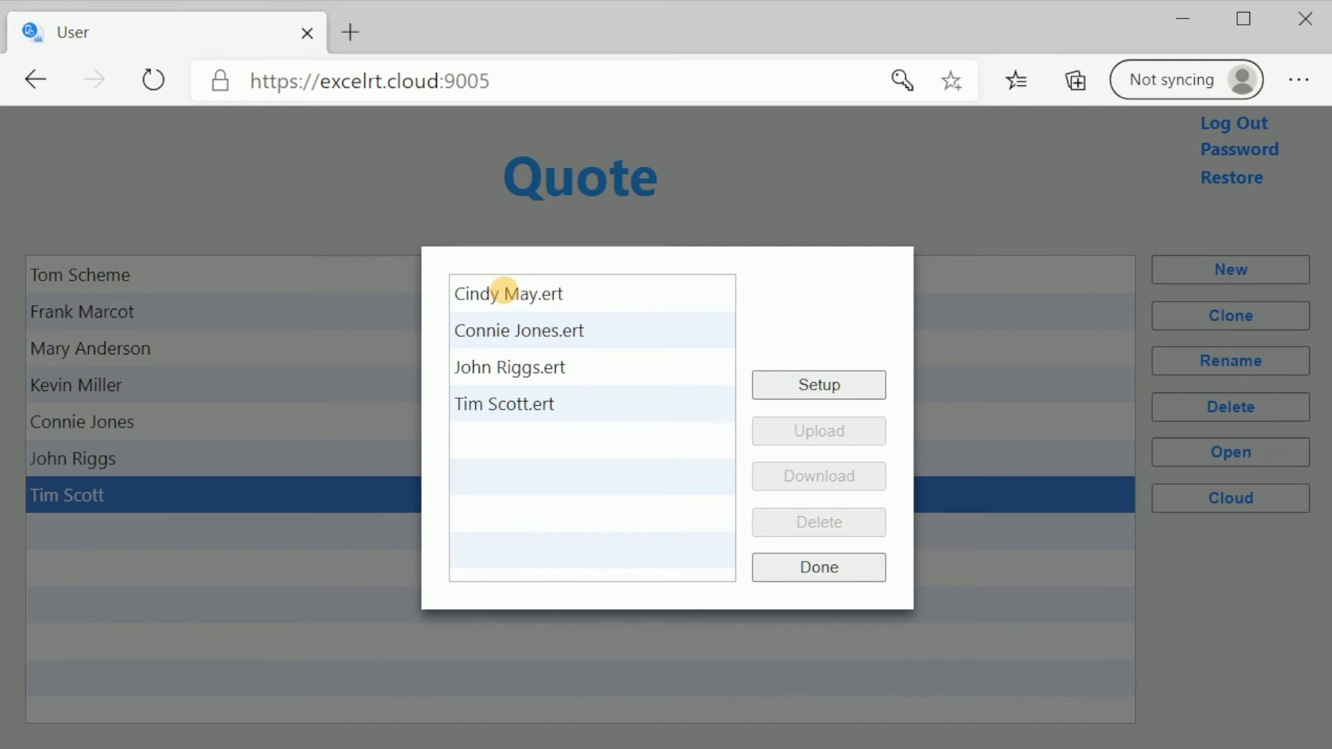
Download the first .ert quote file from the cloud into the Quote list
left_click(504, 289)
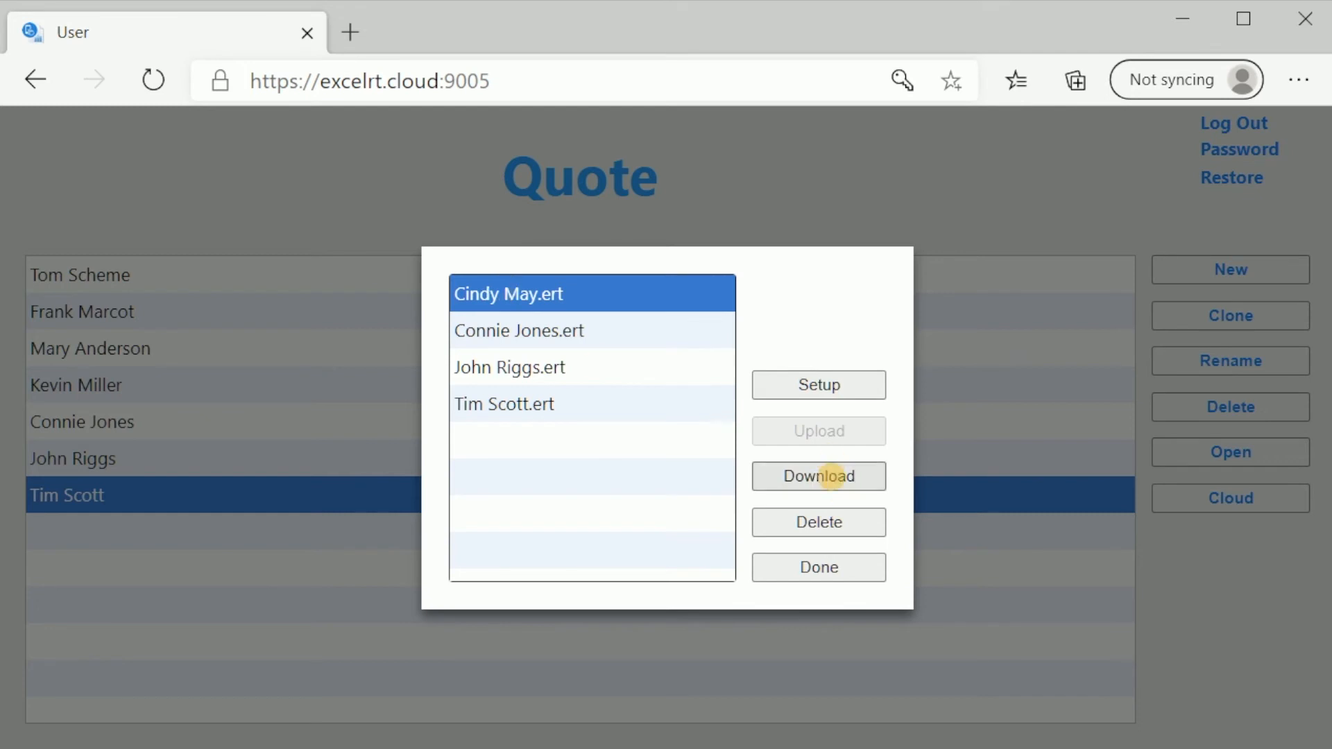
left_click(832, 476)
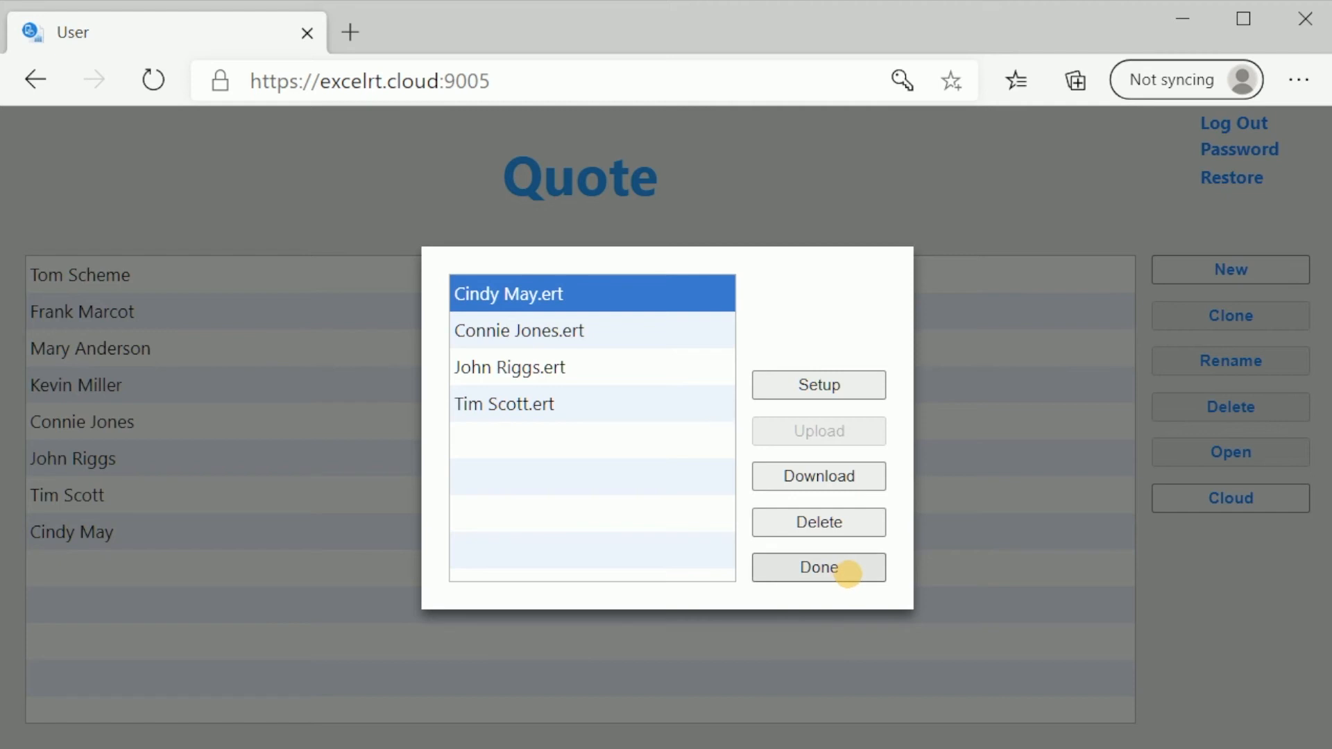
left_click(848, 574)
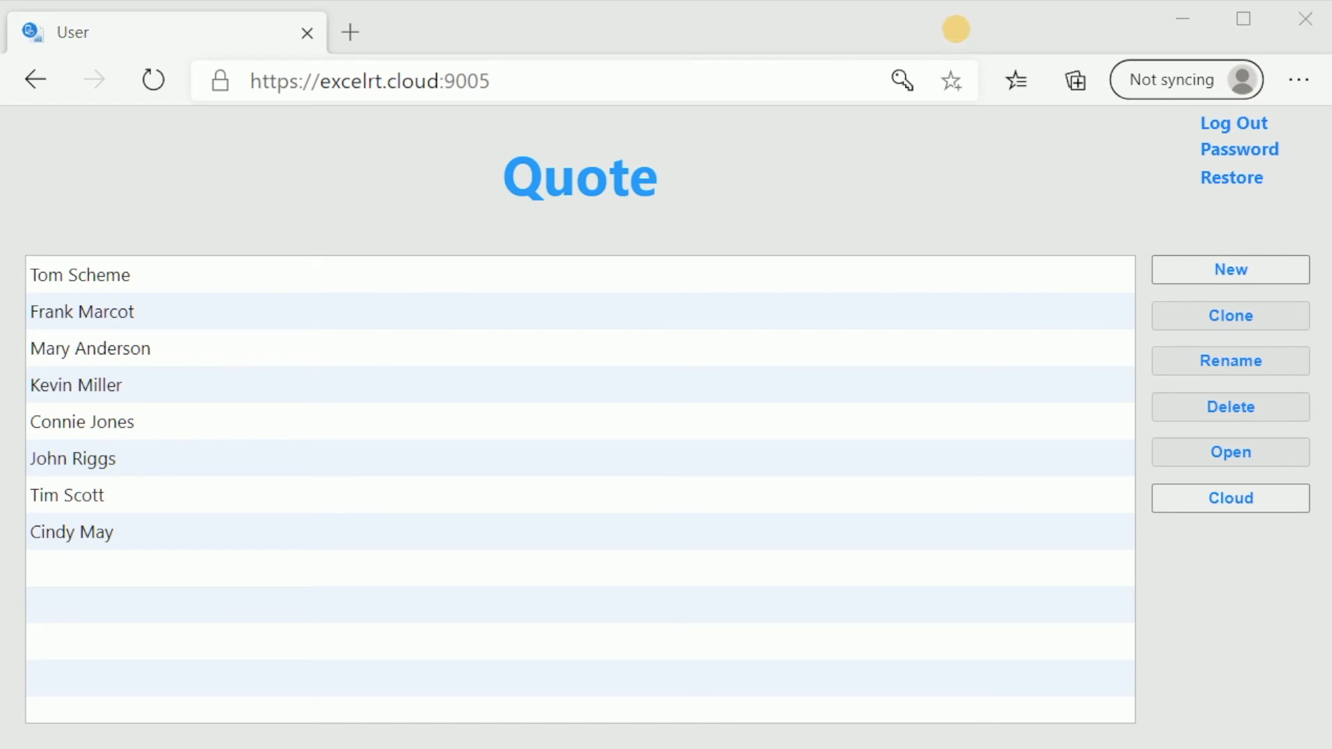
Cancel the password change and open the Restore list of daily backups
left_click(954, 27)
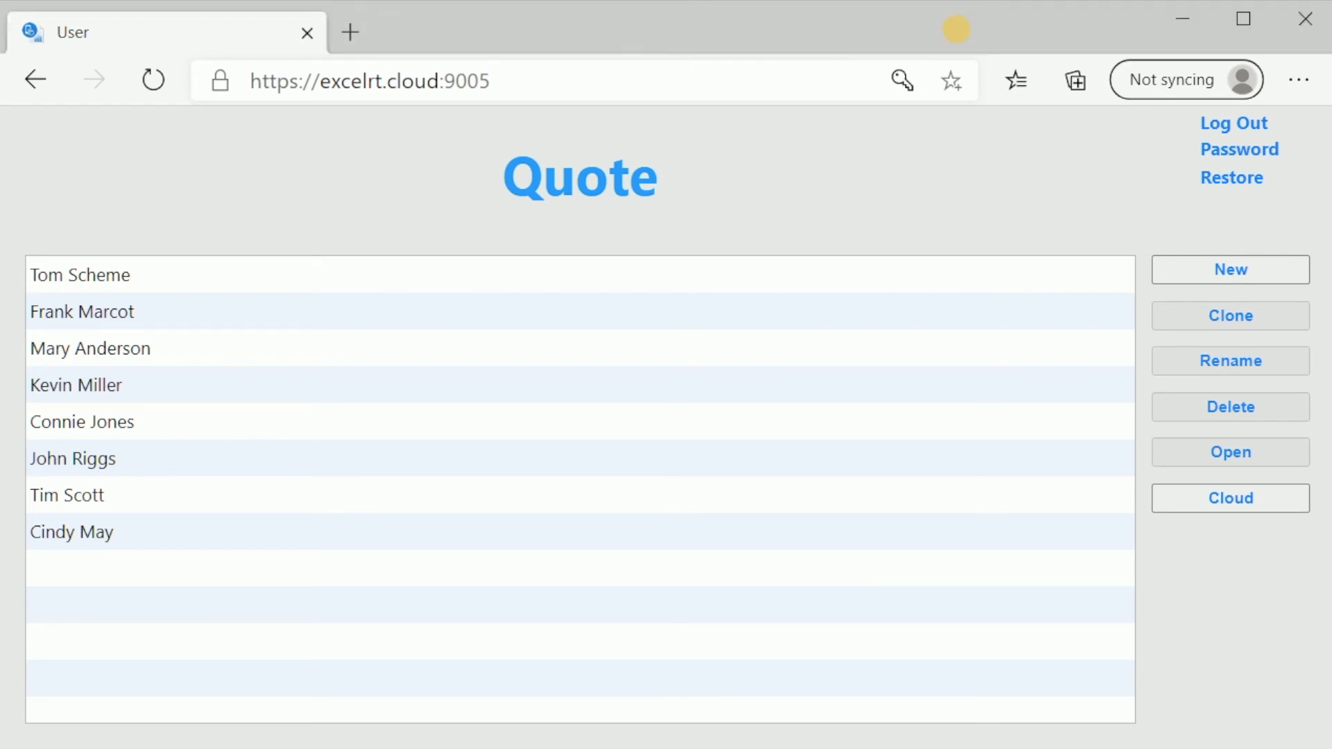
left_click(1222, 147)
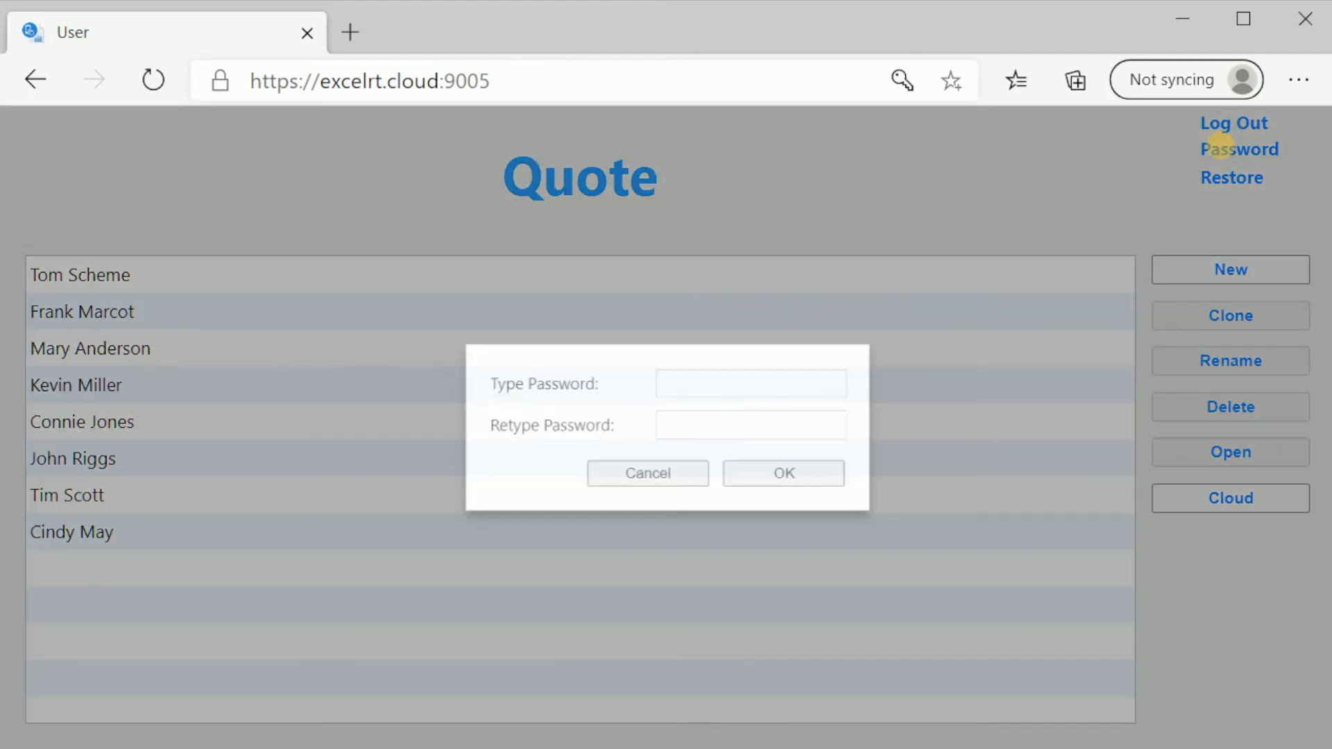
left_click(703, 475)
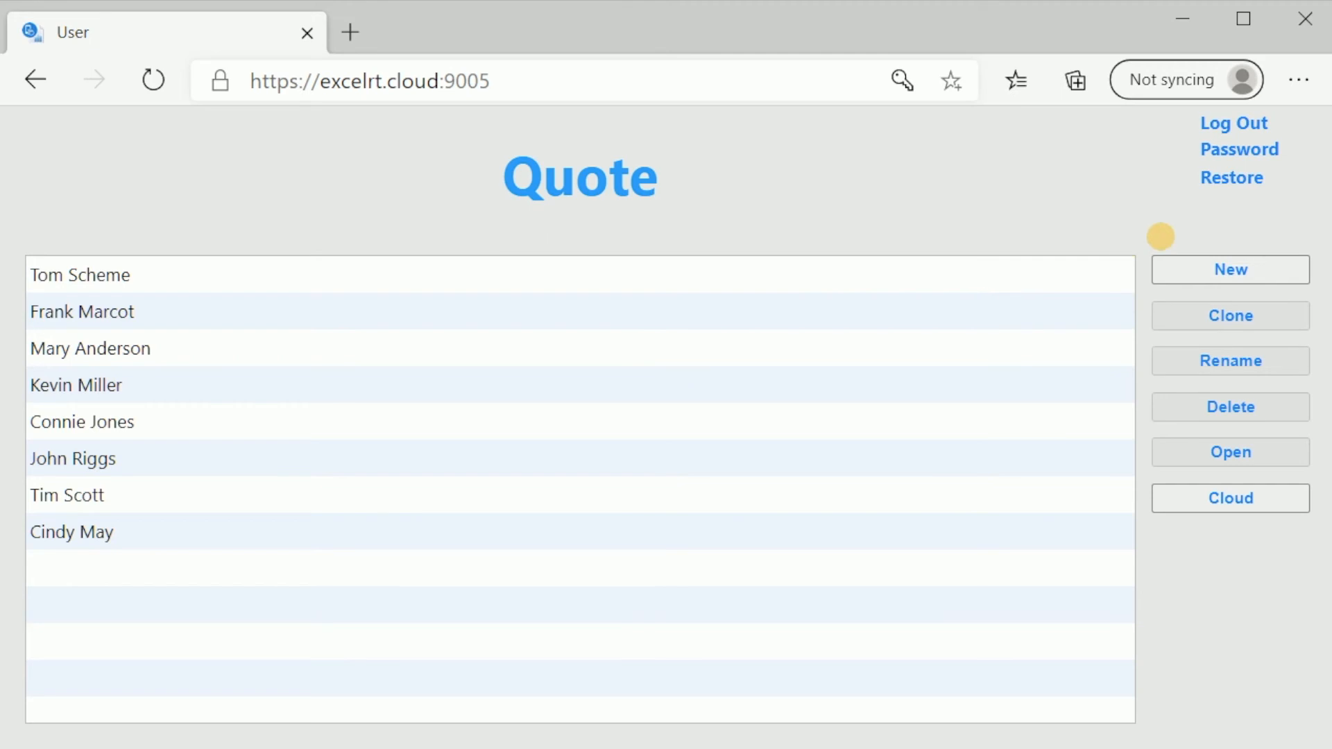
left_click(1233, 176)
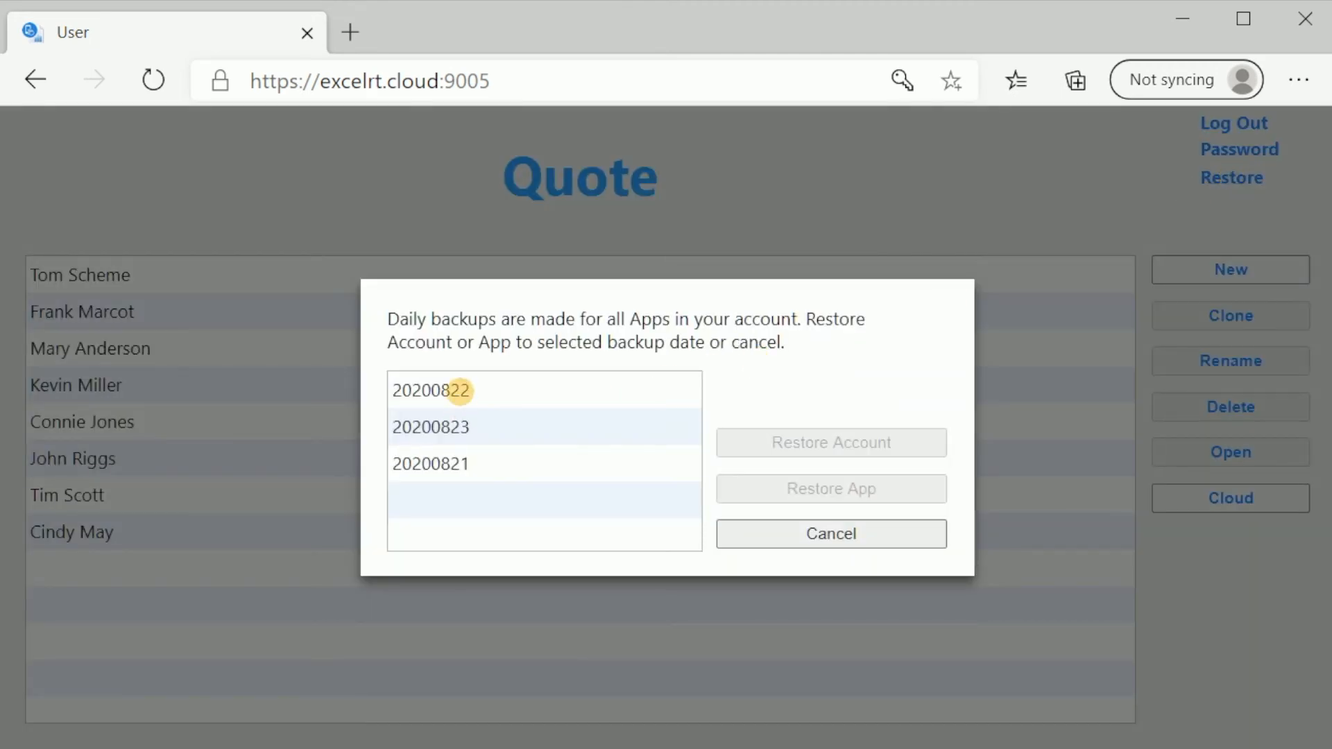
Select the 20200821 backup, then cancel without restoring anything
left_click(456, 468)
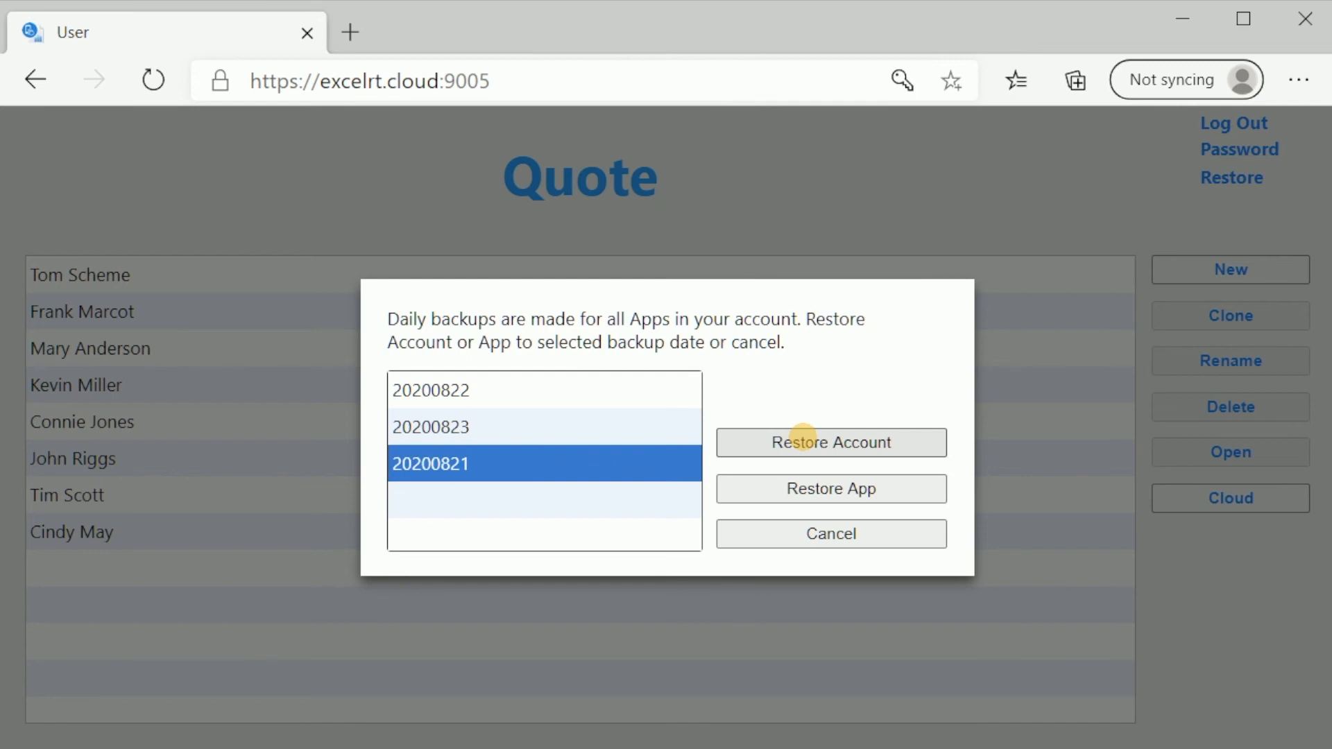
left_click(843, 529)
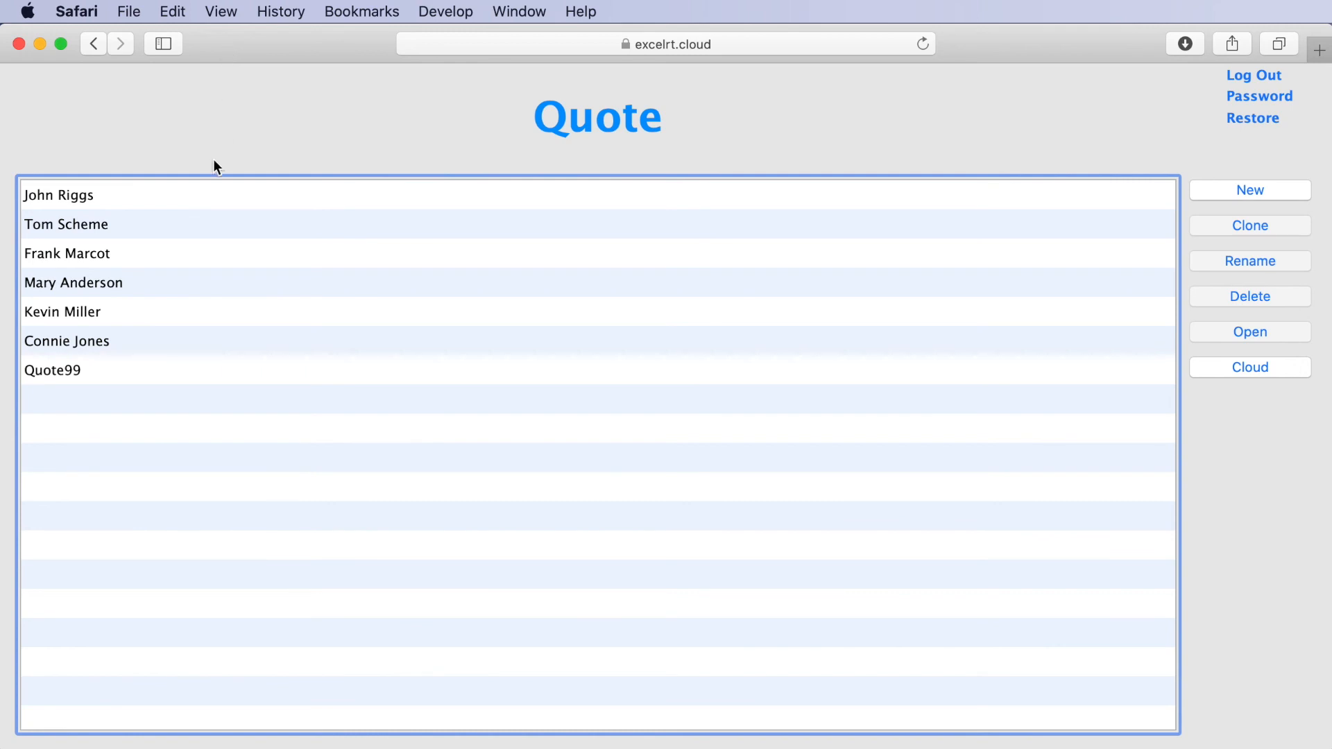
Open the Quote99 quote on the Mac and view its Details and Summary pages
left_click(56, 372)
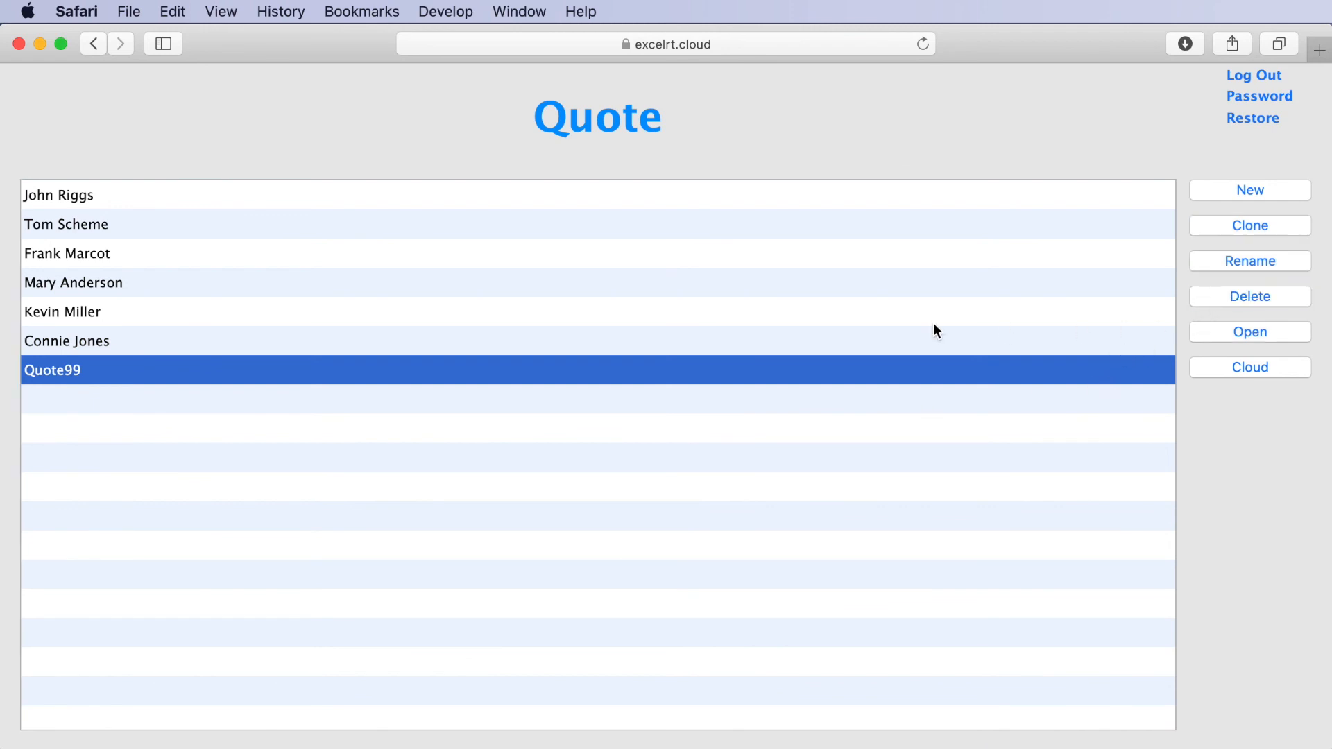
left_click(105, 199)
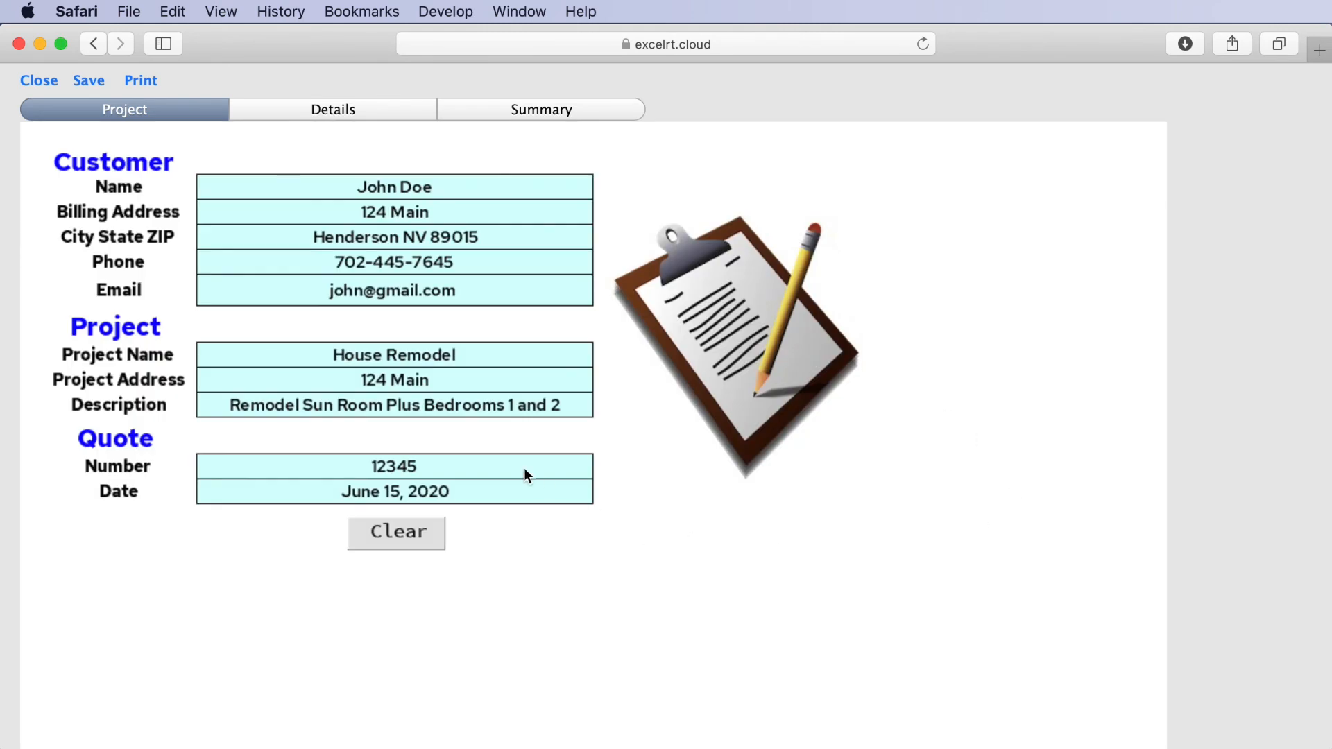
left_click(289, 111)
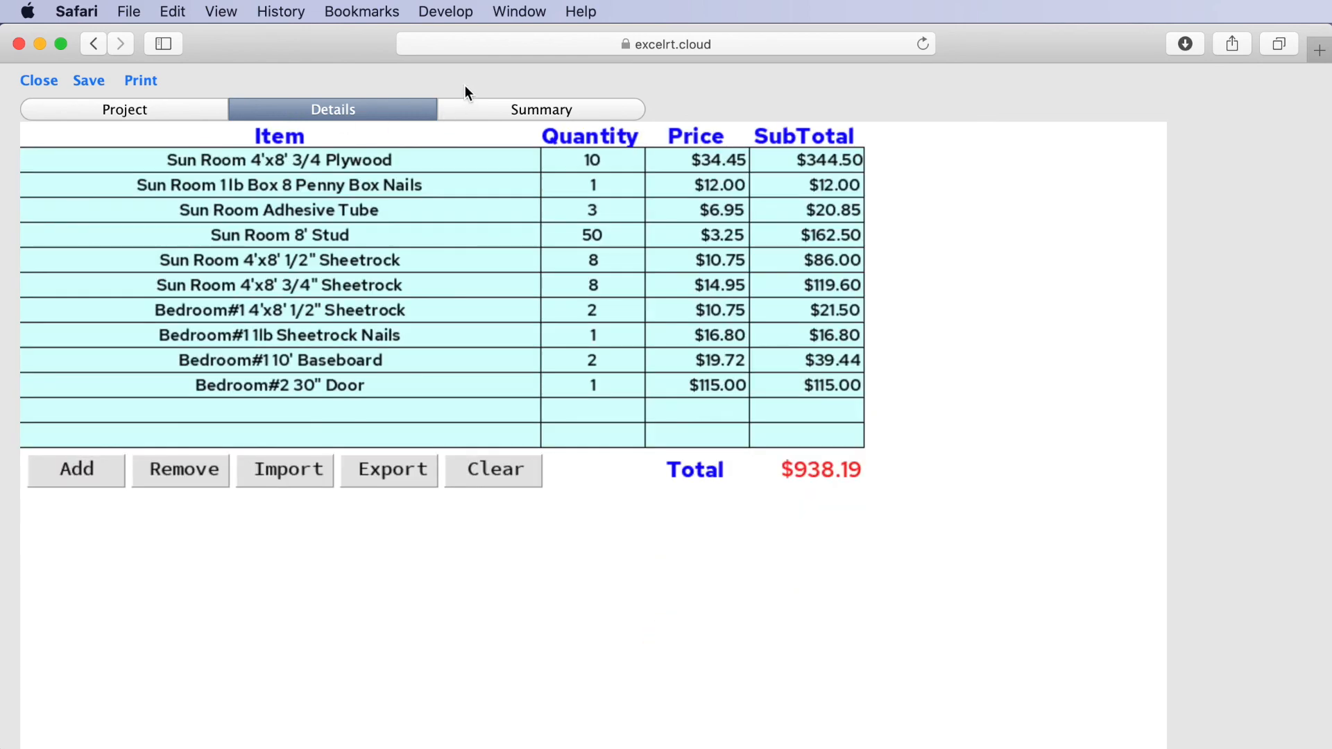
left_click(499, 105)
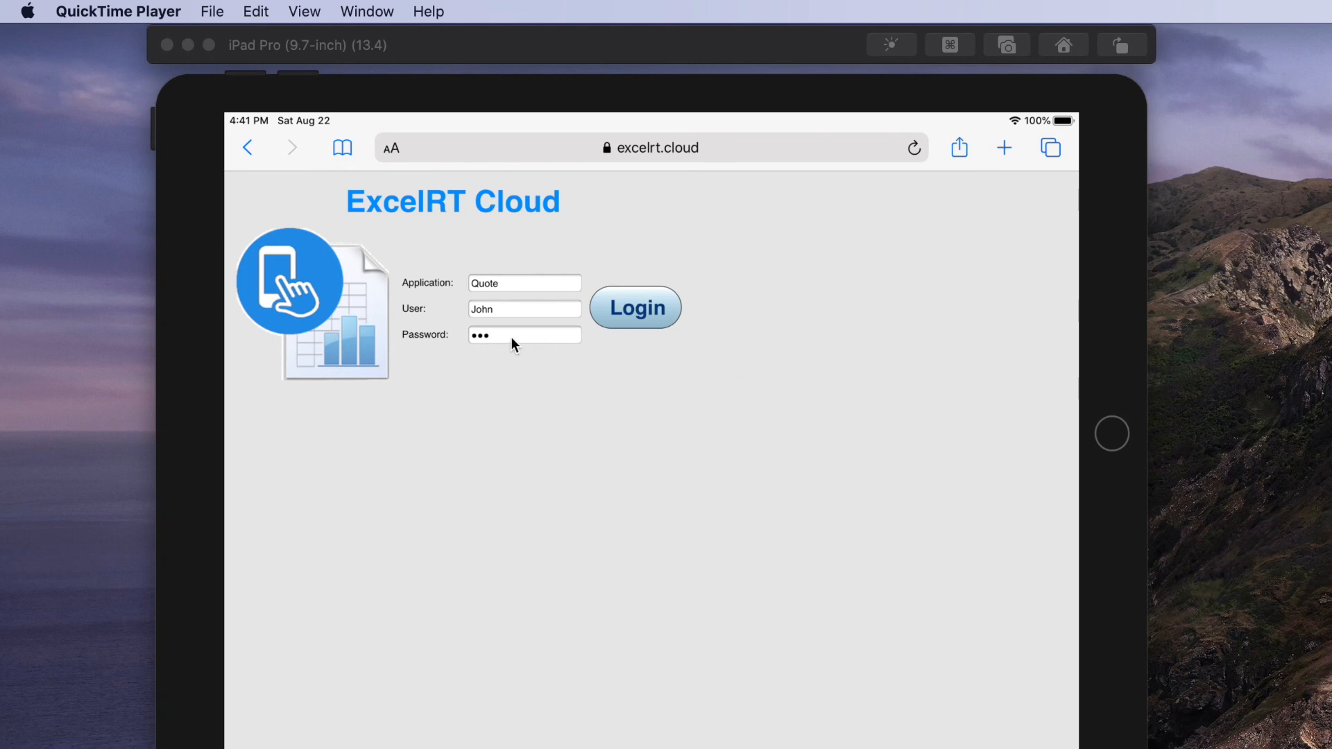
Log in to Quote on the iPad, check the cloud file exchange, then open the second quote
left_click(637, 314)
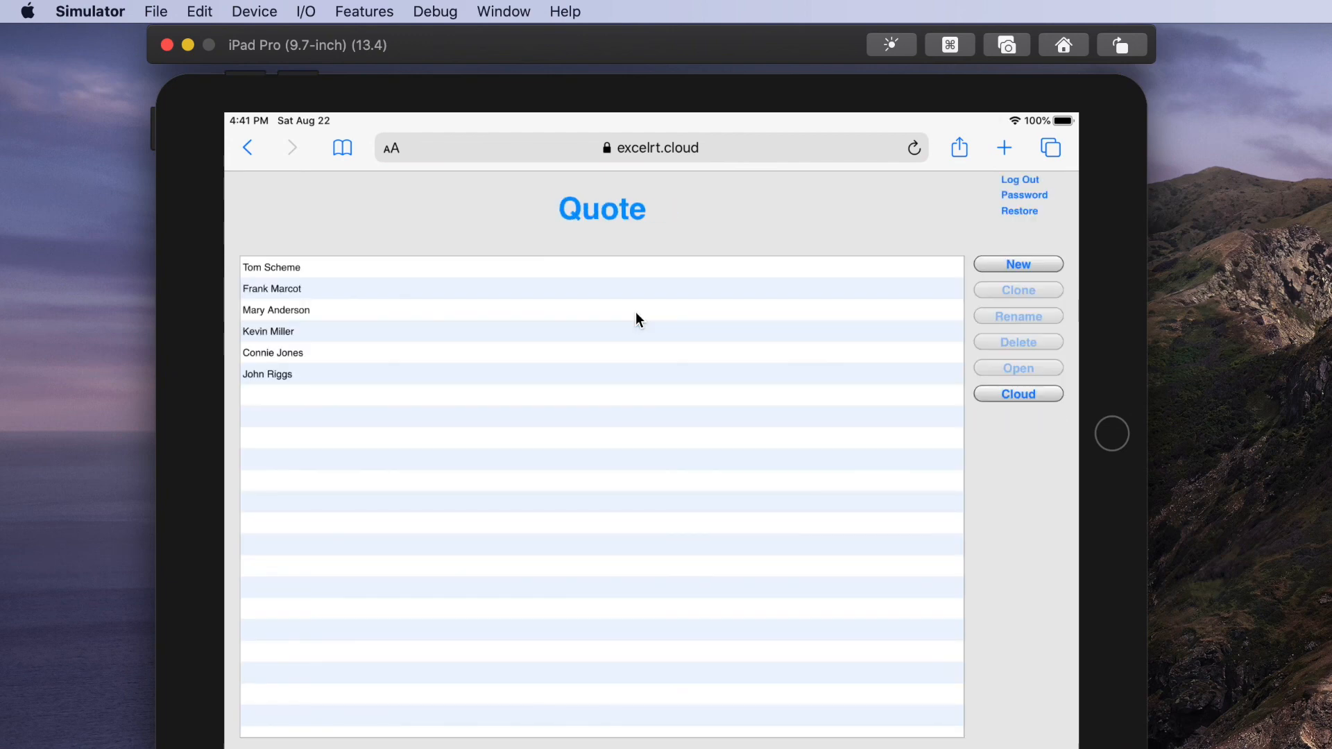
left_click(272, 290)
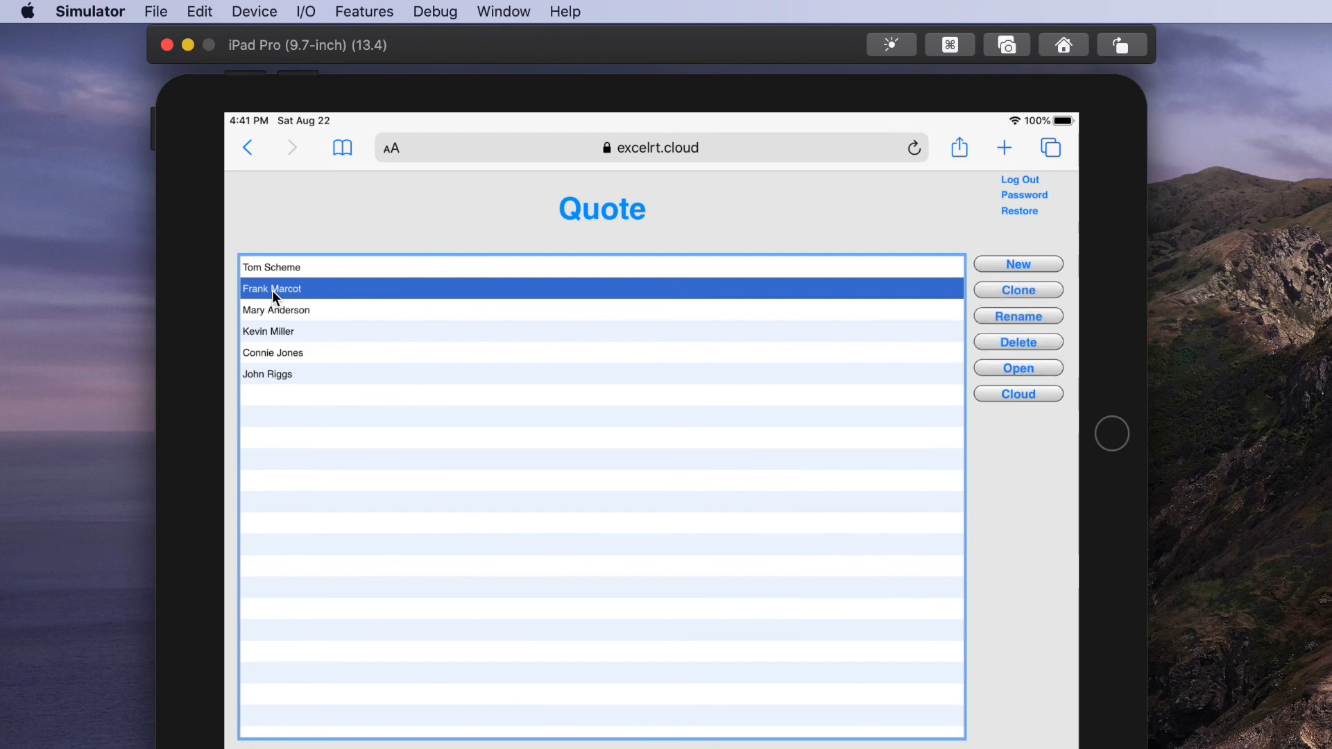
left_click(1017, 397)
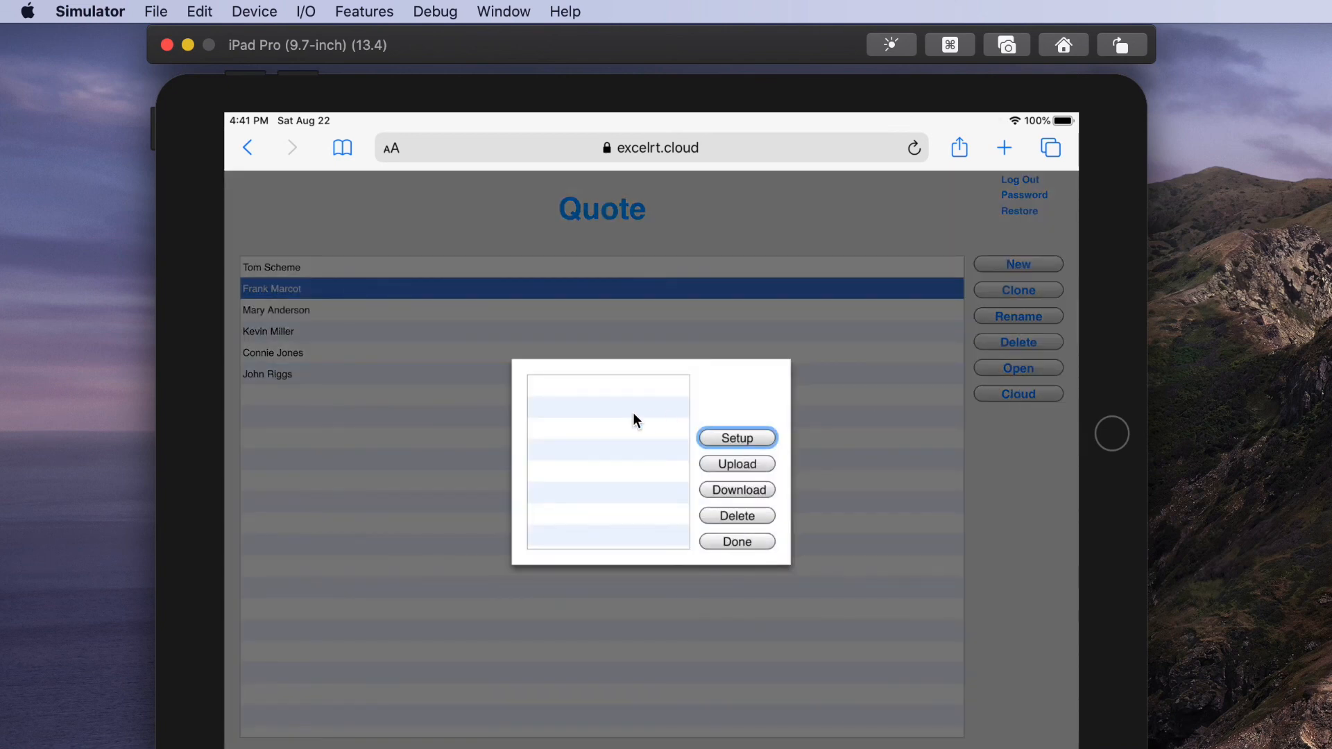
left_click(754, 544)
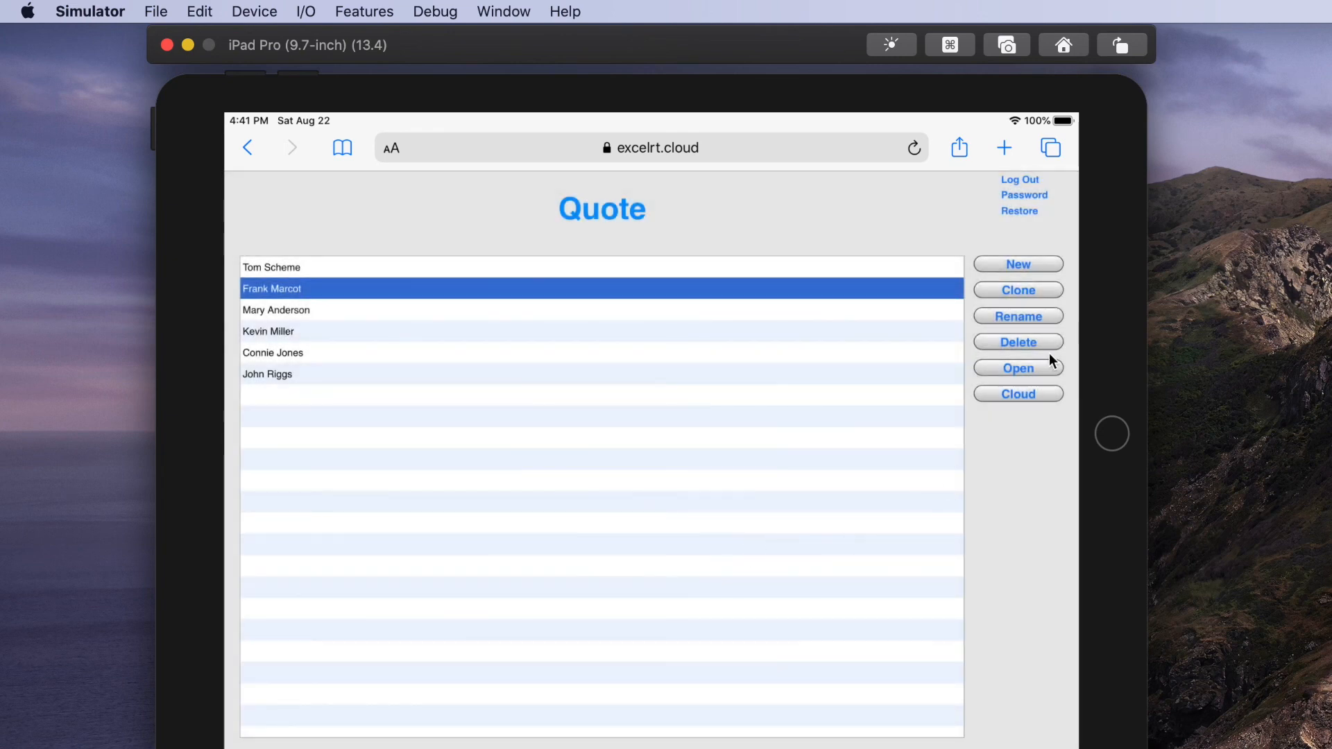
left_click(1026, 375)
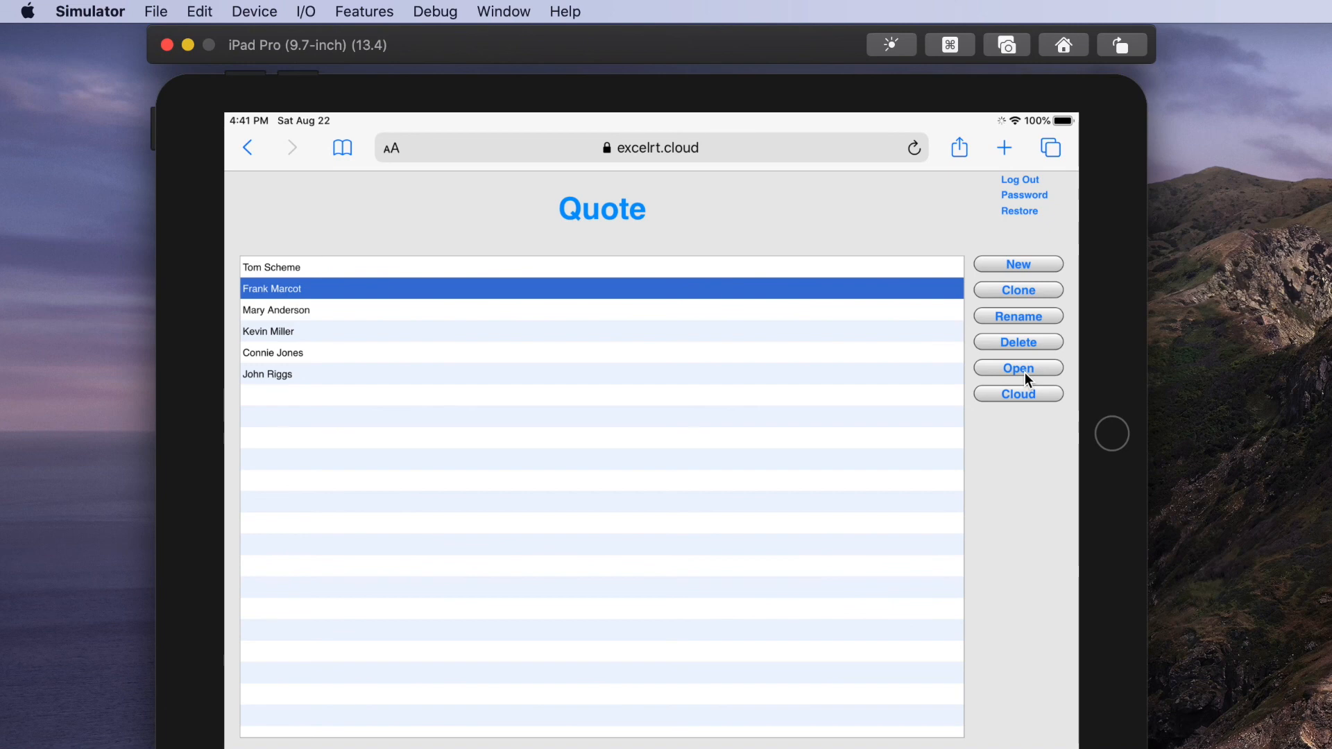